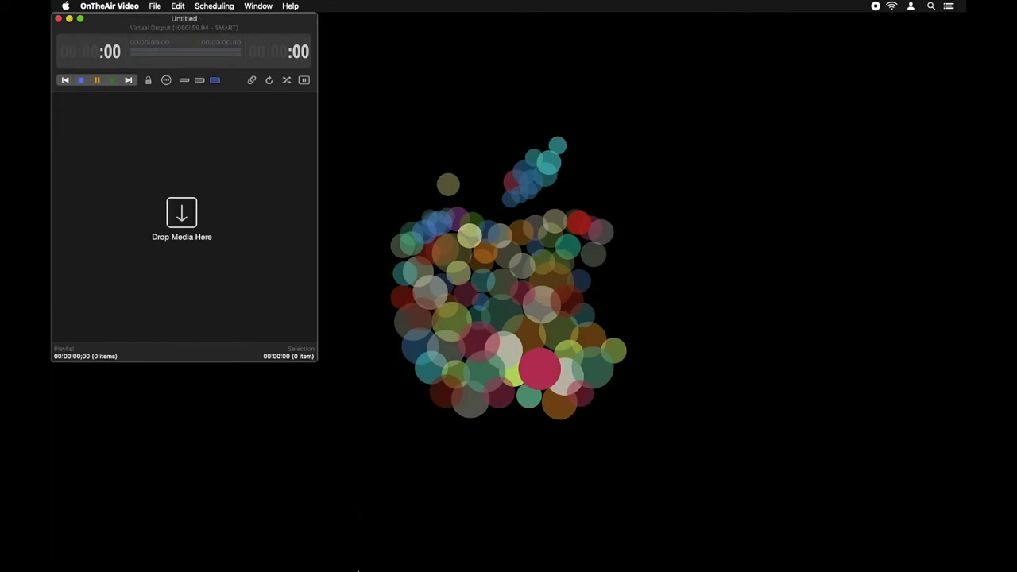
Drag eight clips from the SPE_DEMO folder into the Untitled playlist and start playback
click(333, 566)
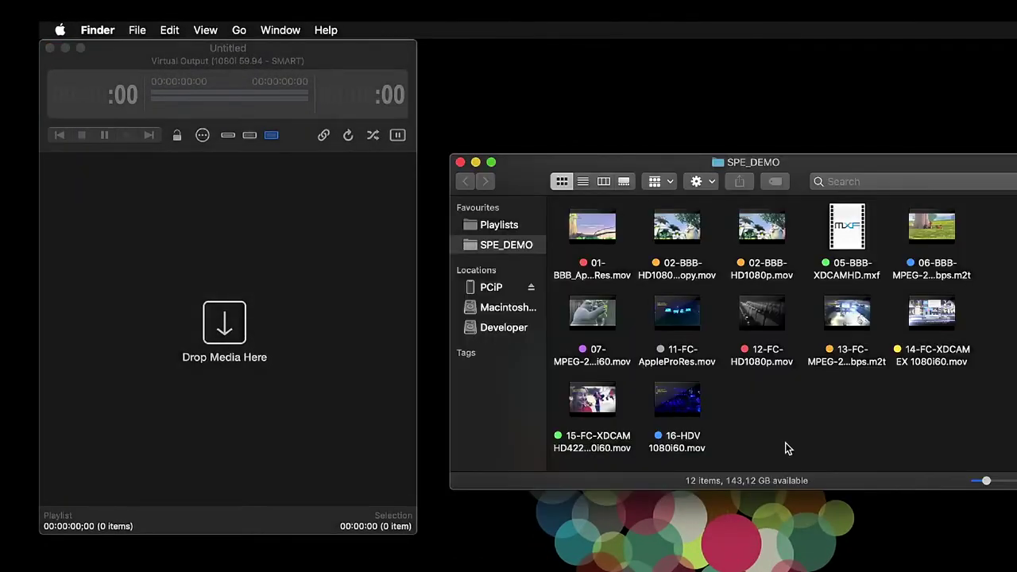
drag(787, 449, 314, 251)
click(124, 137)
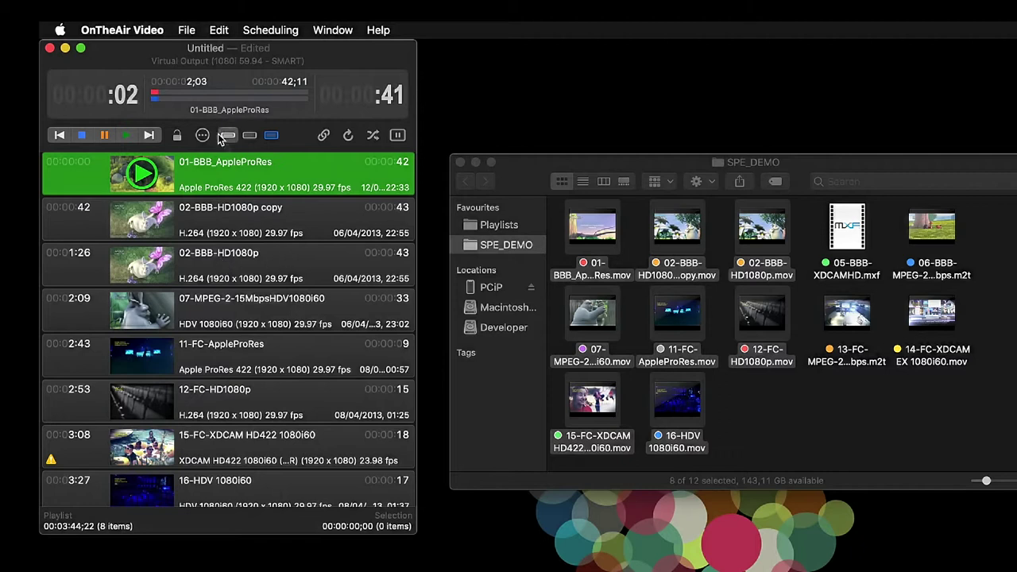
Open and close an extra empty playlist, then stop the playlist playback
key(super+n)
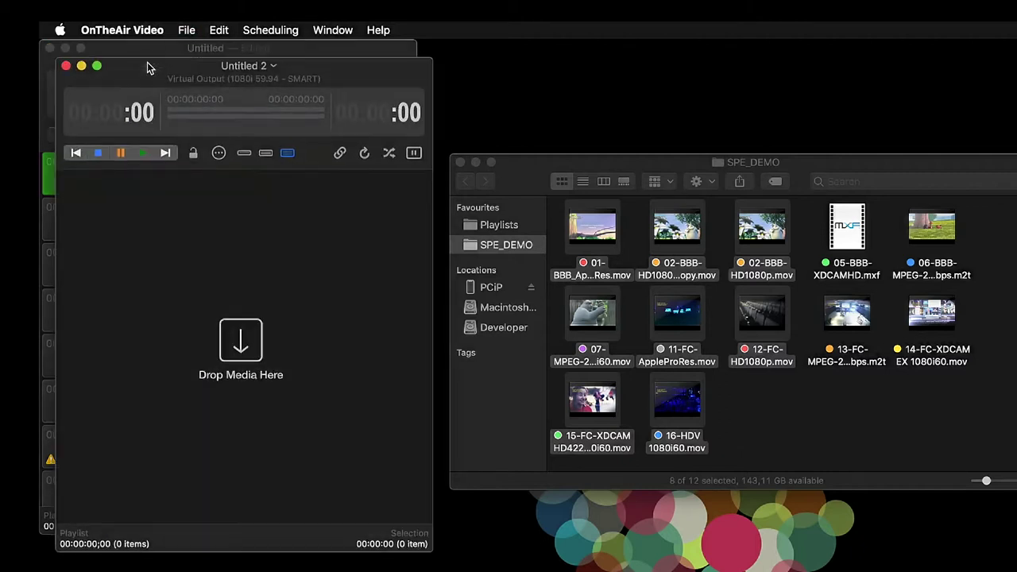
key(super+w)
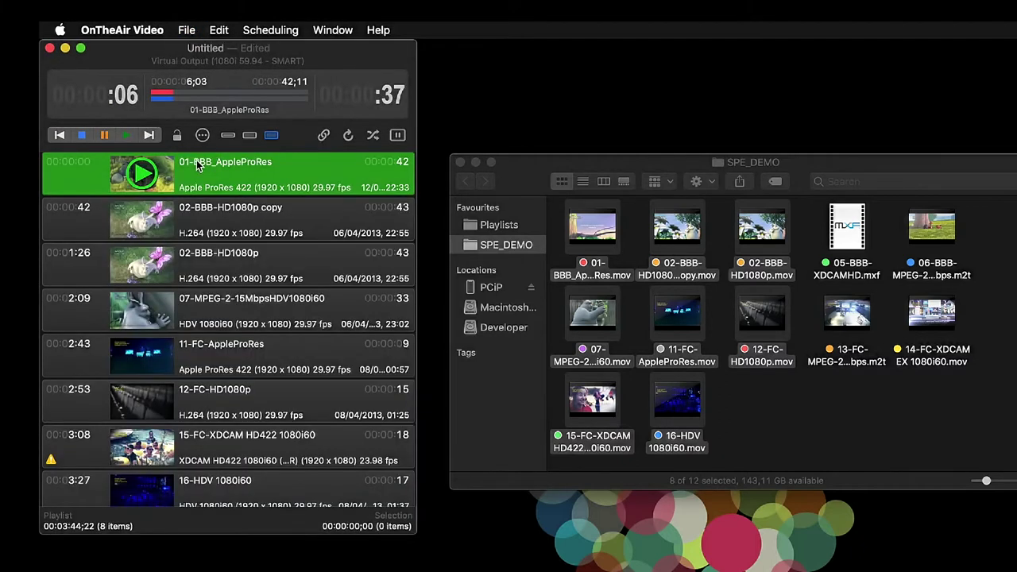
click(82, 136)
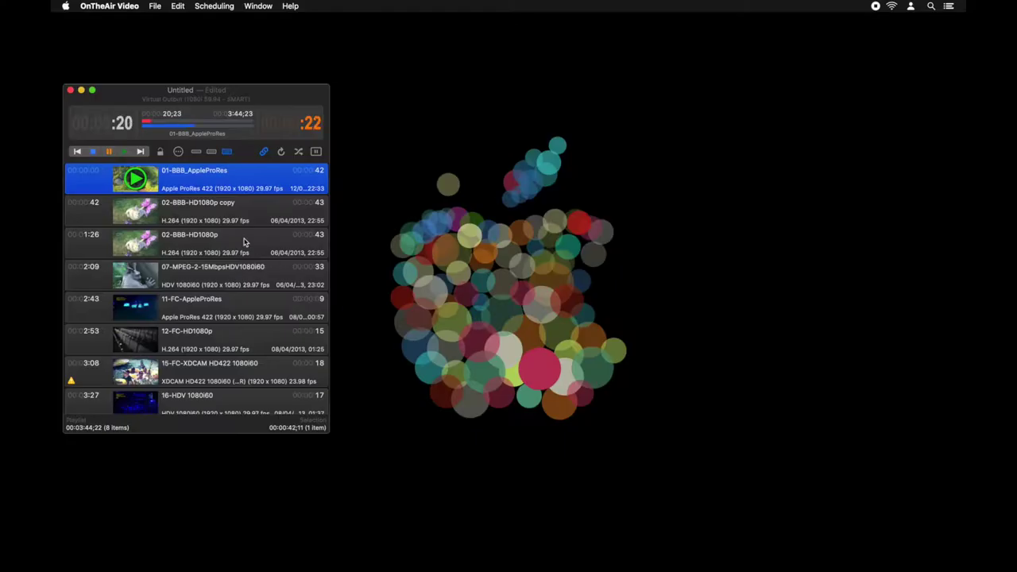
Show the Output Preview window, then open Preferences on the Graphics pane
click(258, 7)
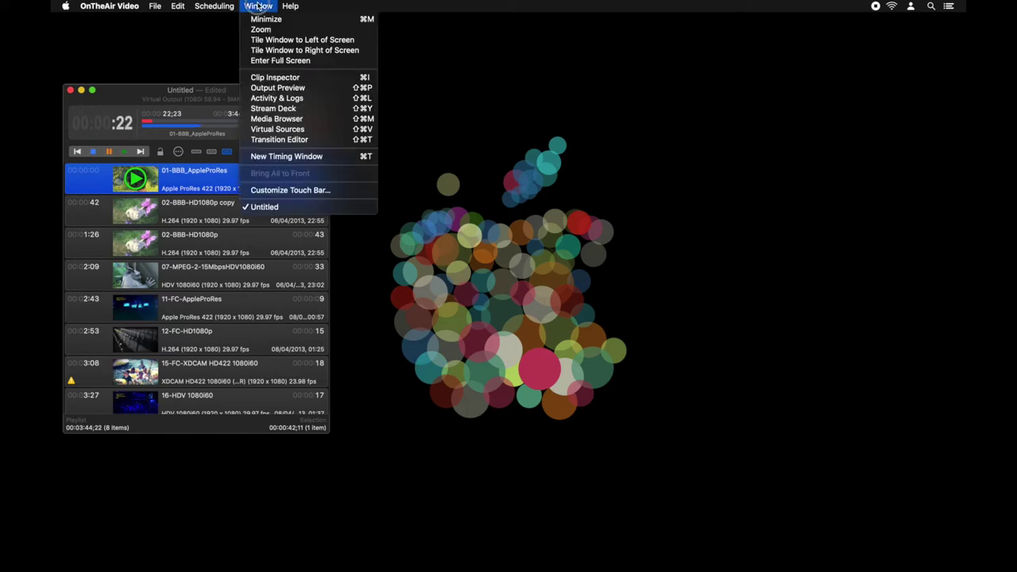
click(274, 88)
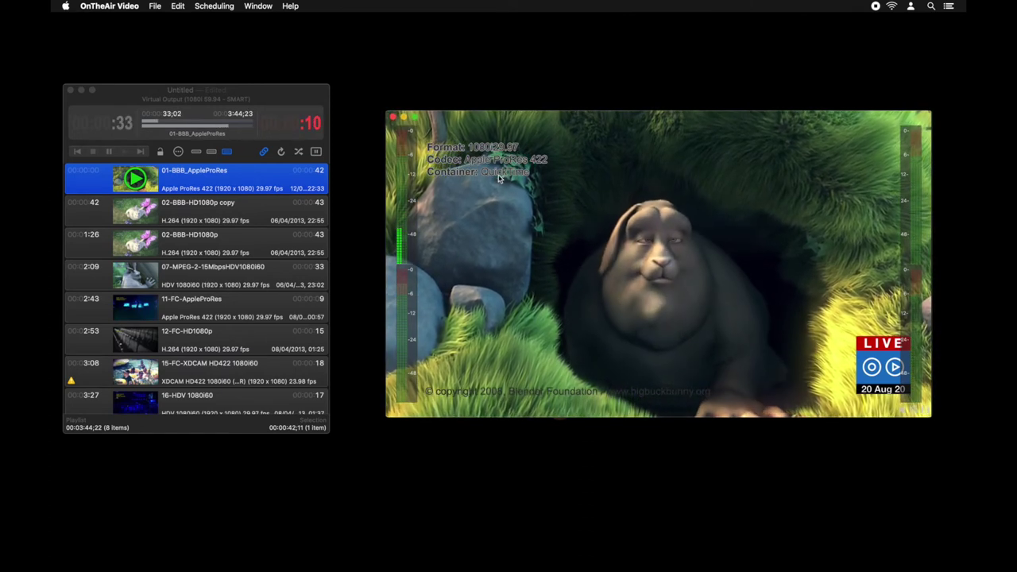
mouse_move(414, 118)
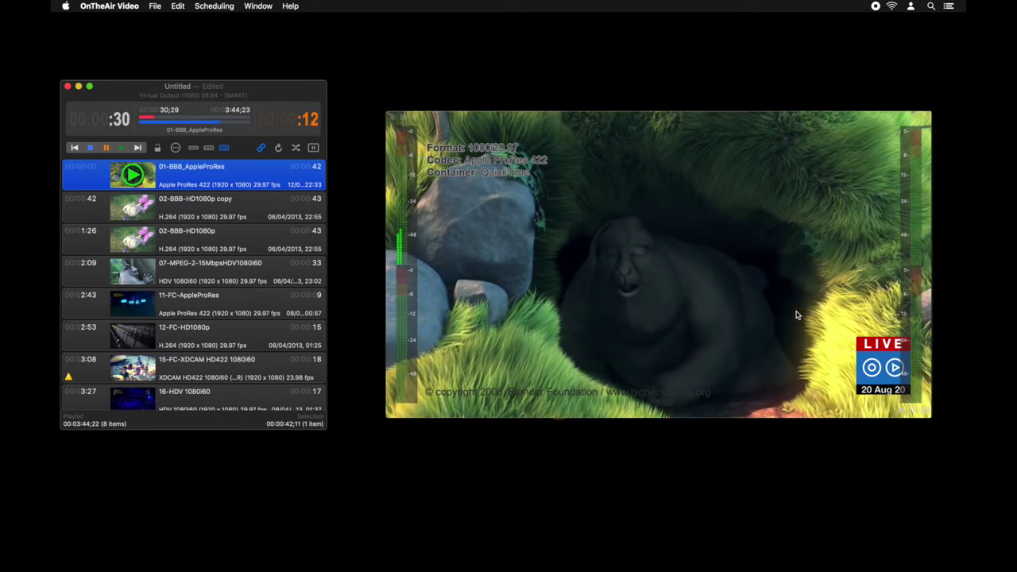
key(super+comma)
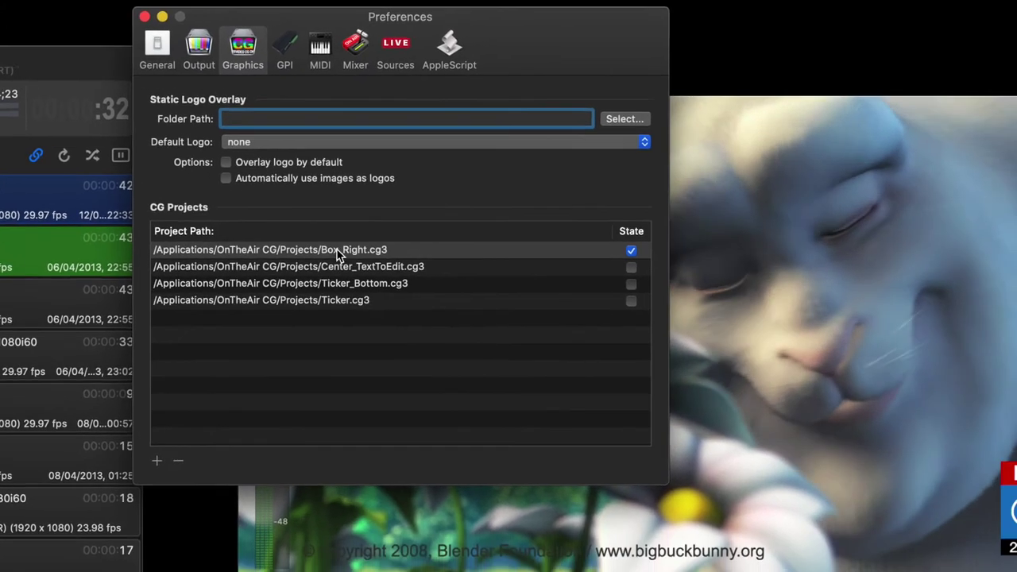
Toggle Box_Right.cg3's State off and back on, then close Preferences
click(405, 287)
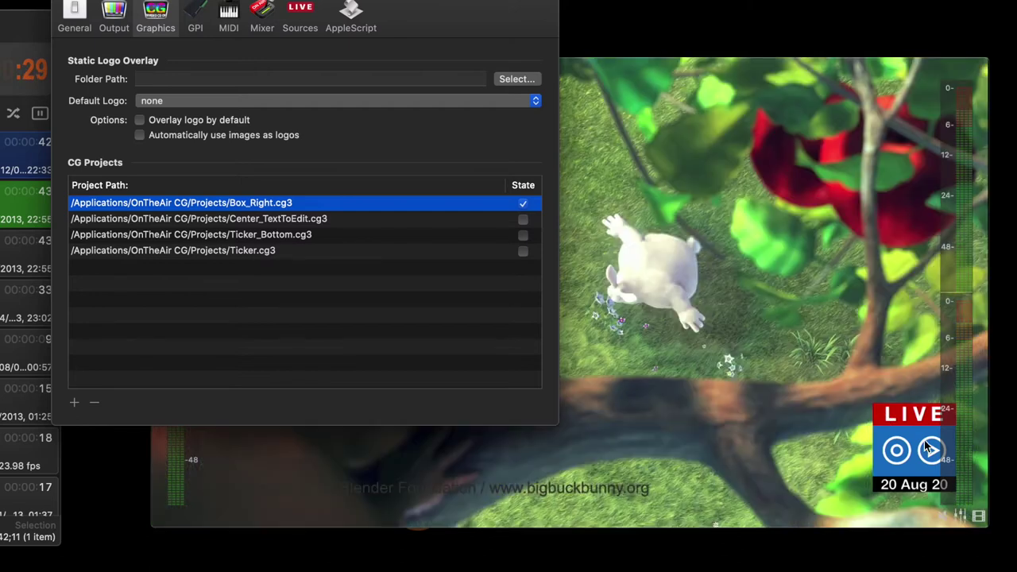
click(522, 205)
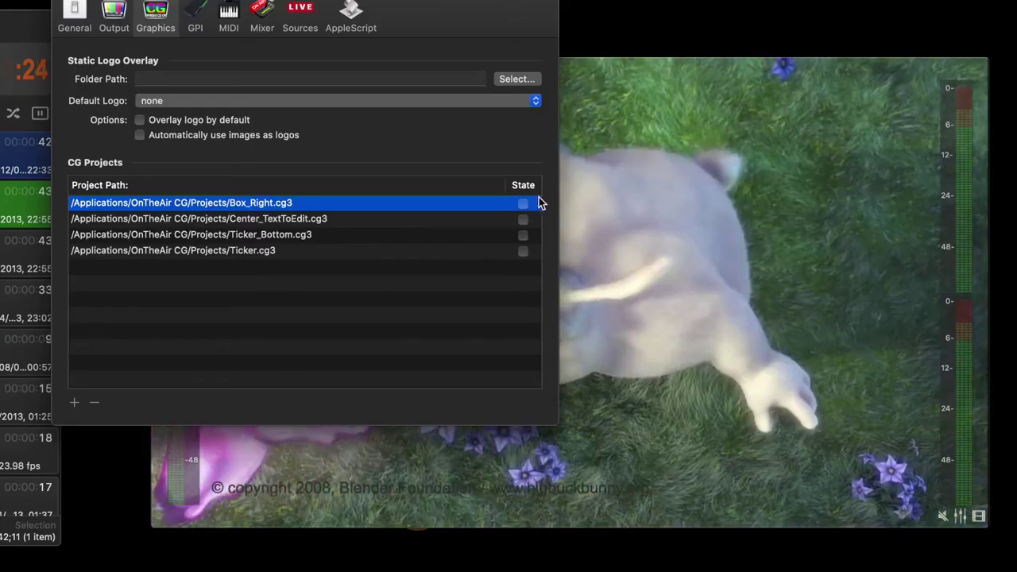
click(523, 204)
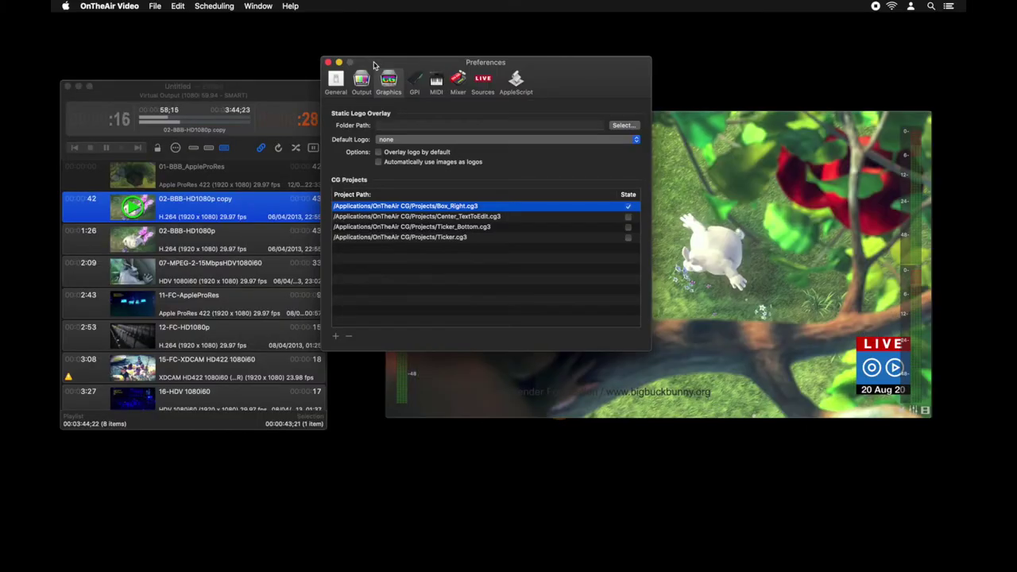
click(329, 62)
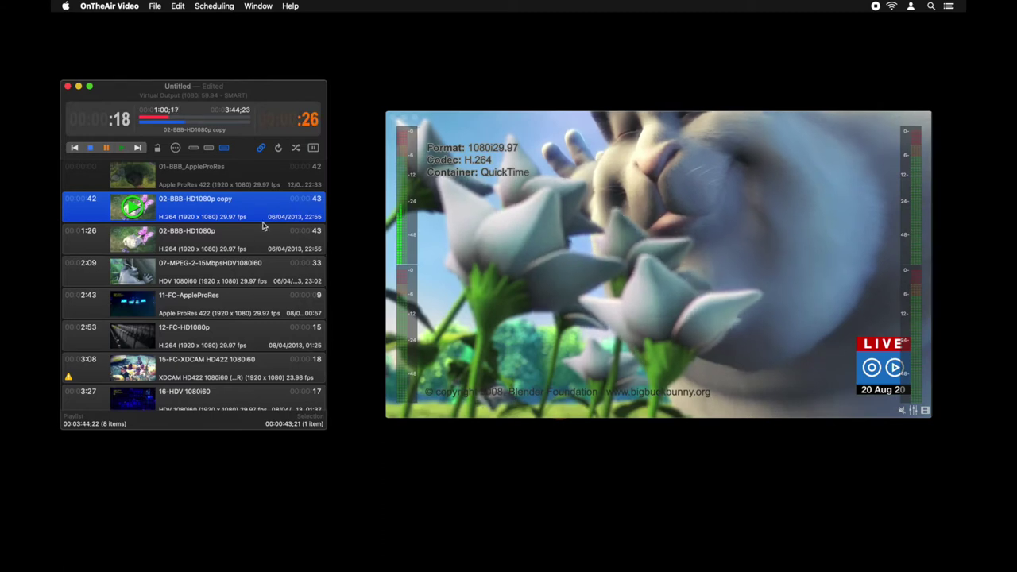
Set the Center_TextToEdit graphic on clip 07-MPEG-2-15MbpsHDV1080i60 to Run
click(239, 272)
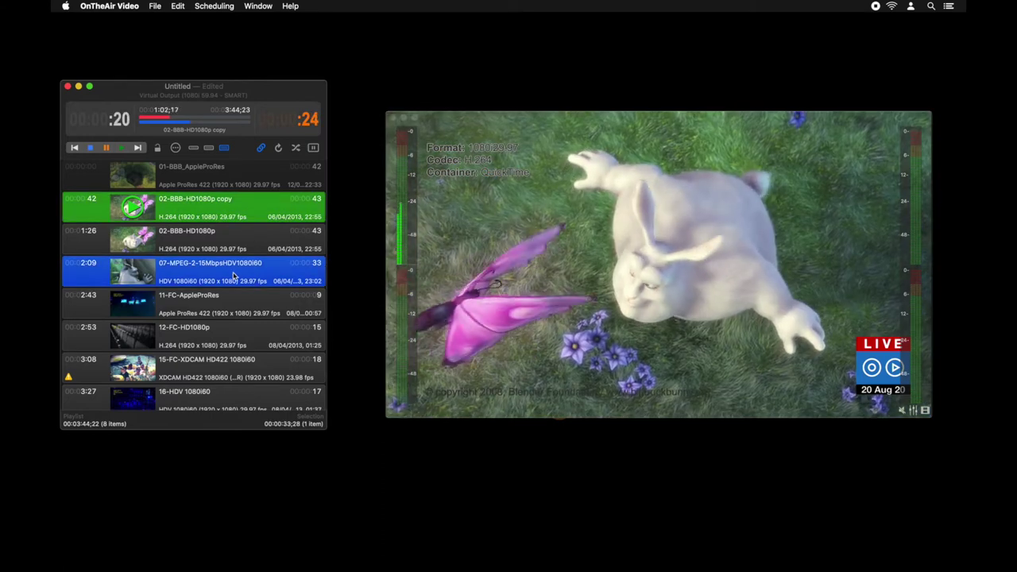
double_click(232, 276)
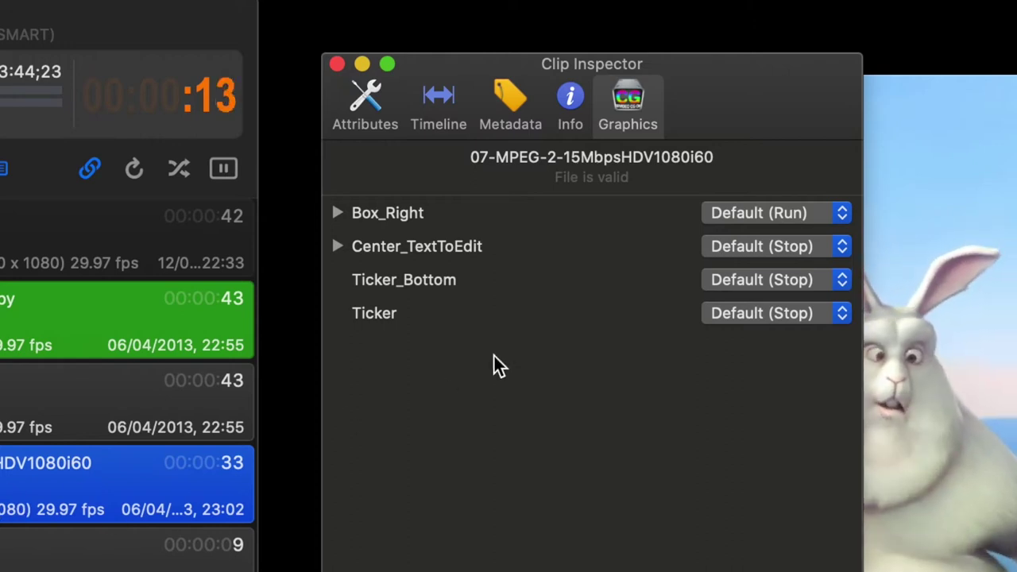
click(741, 248)
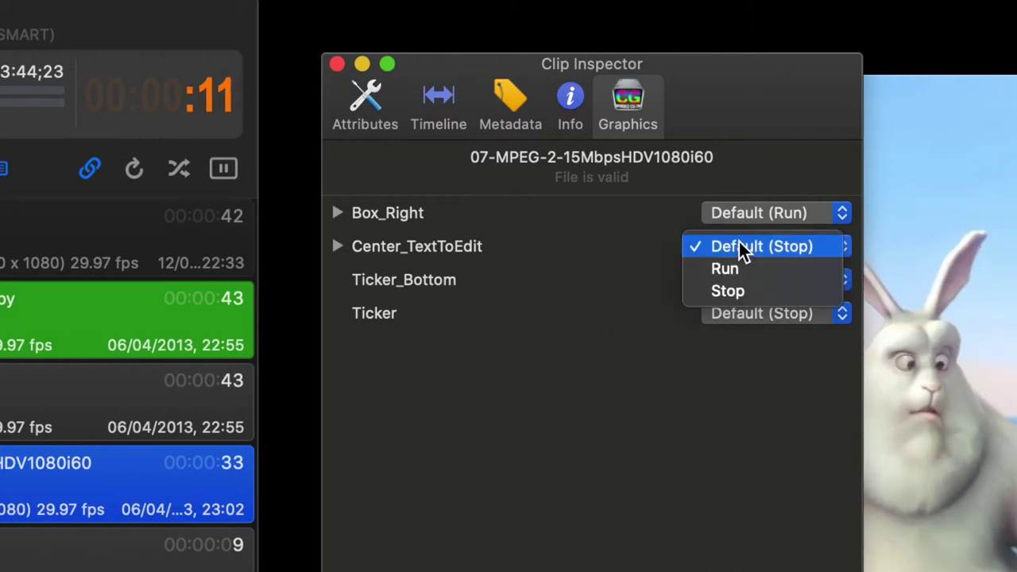
click(740, 270)
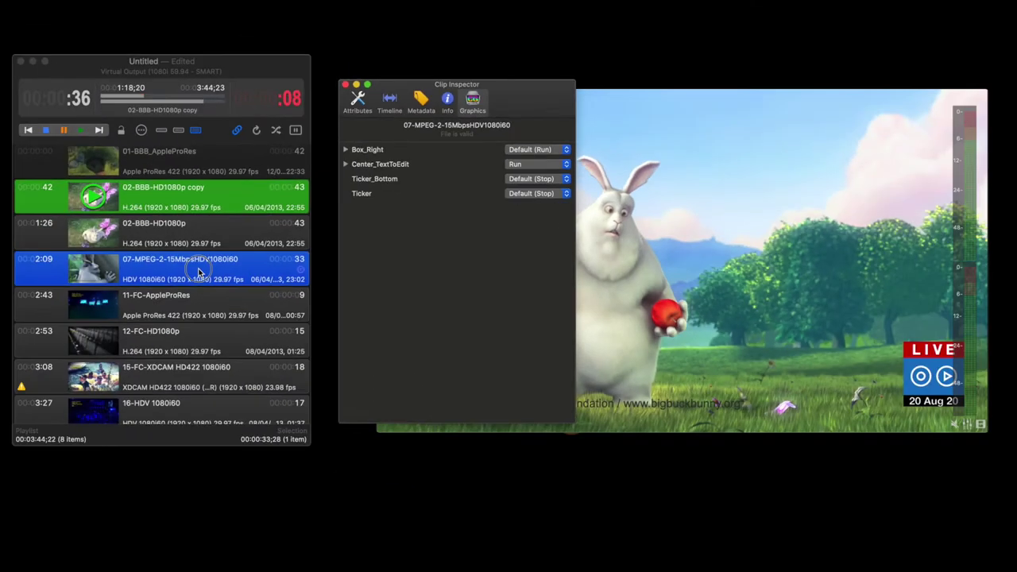
Play the 07-MPEG clip, skip to 11-FC-AppleProRes, and reveal the graphic's text lines
double_click(4, 508)
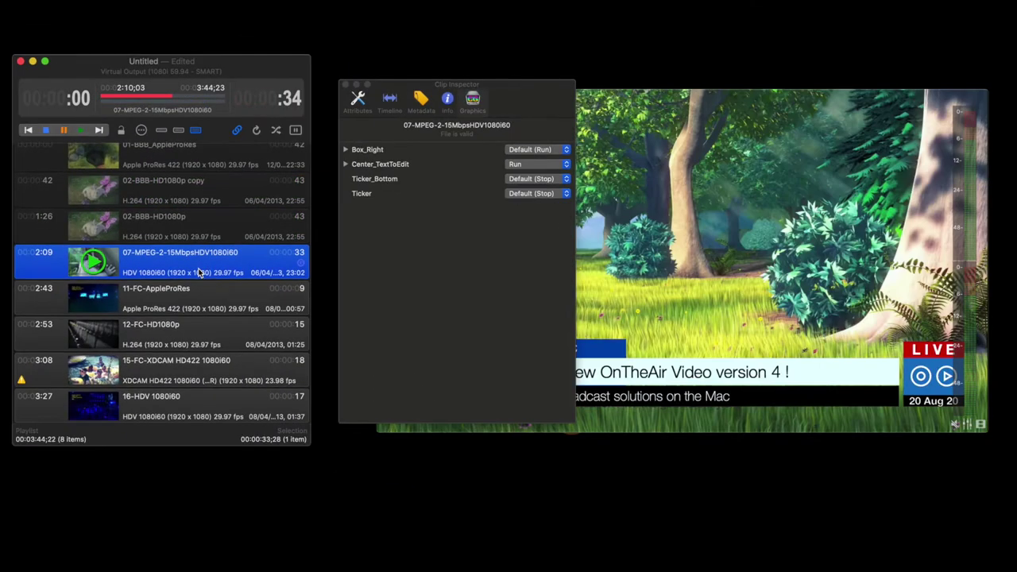
click(642, 380)
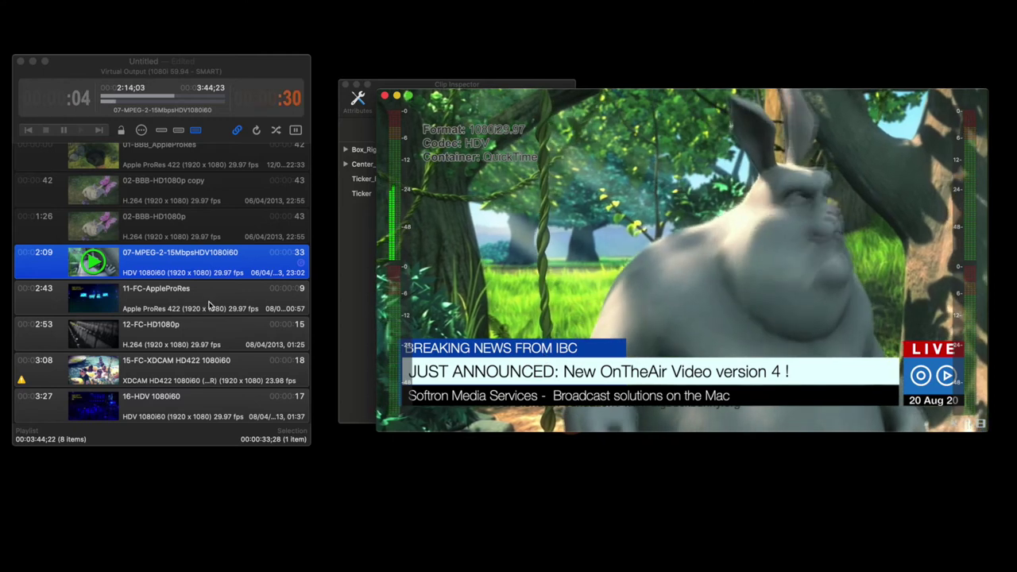
double_click(202, 298)
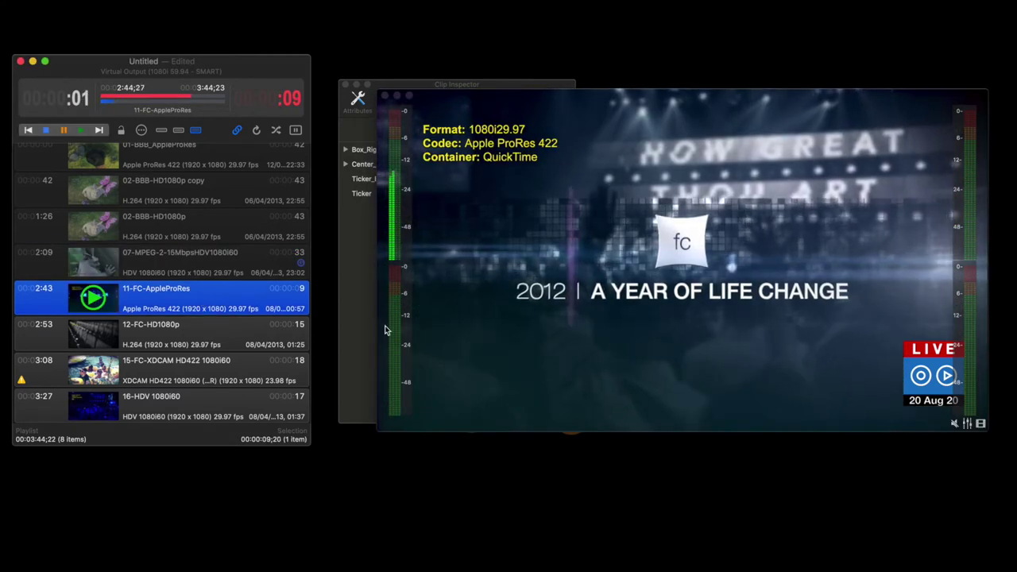
click(355, 309)
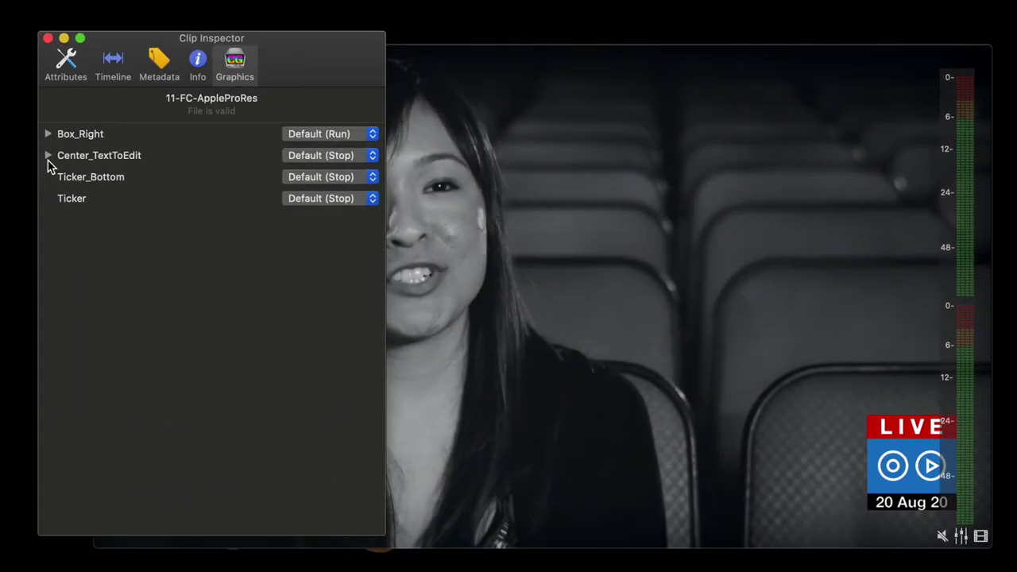
click(254, 159)
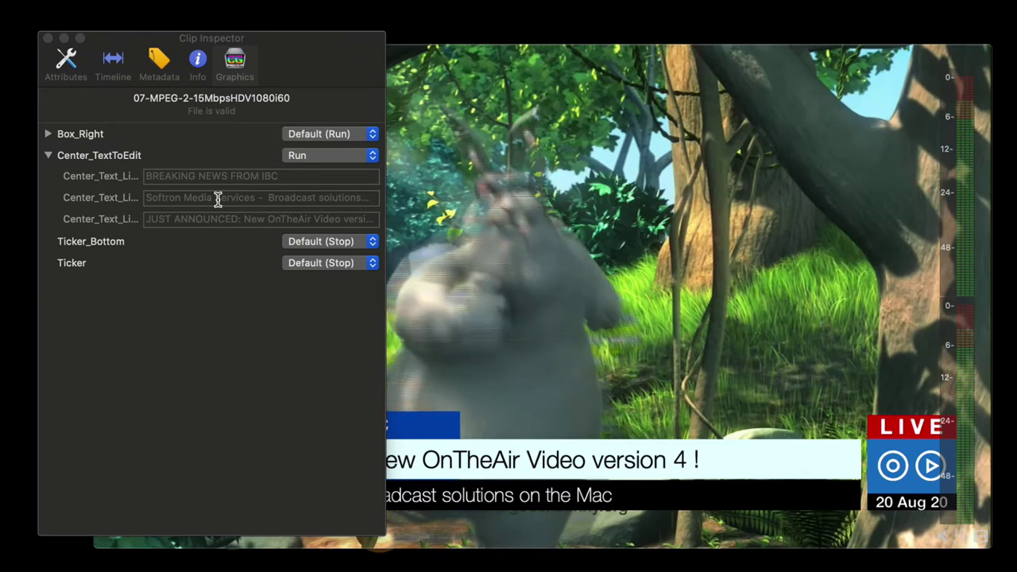
Change the first Center_TextToEdit text line to "What's new?" and return to the output window
click(220, 176)
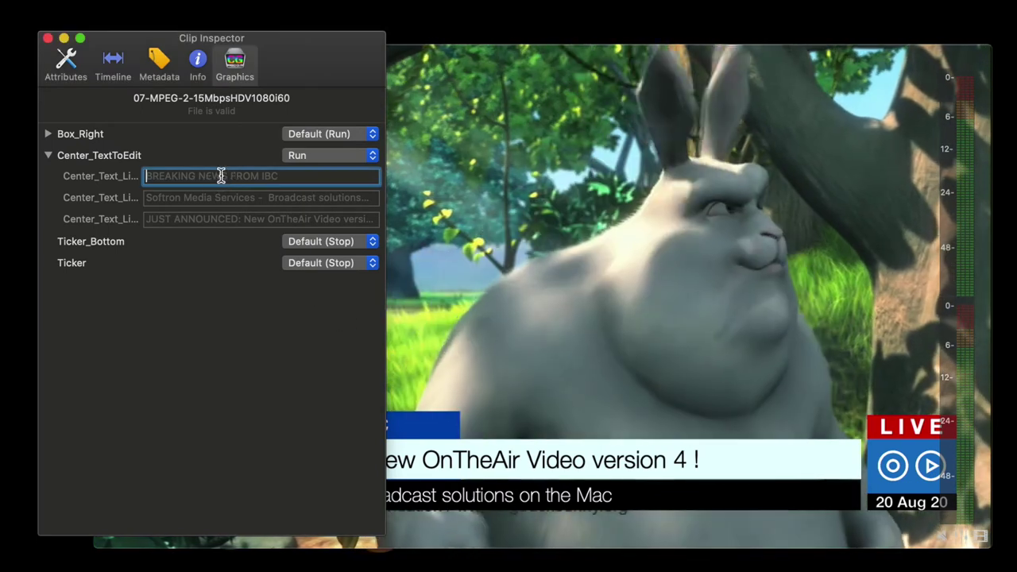
text(What's )
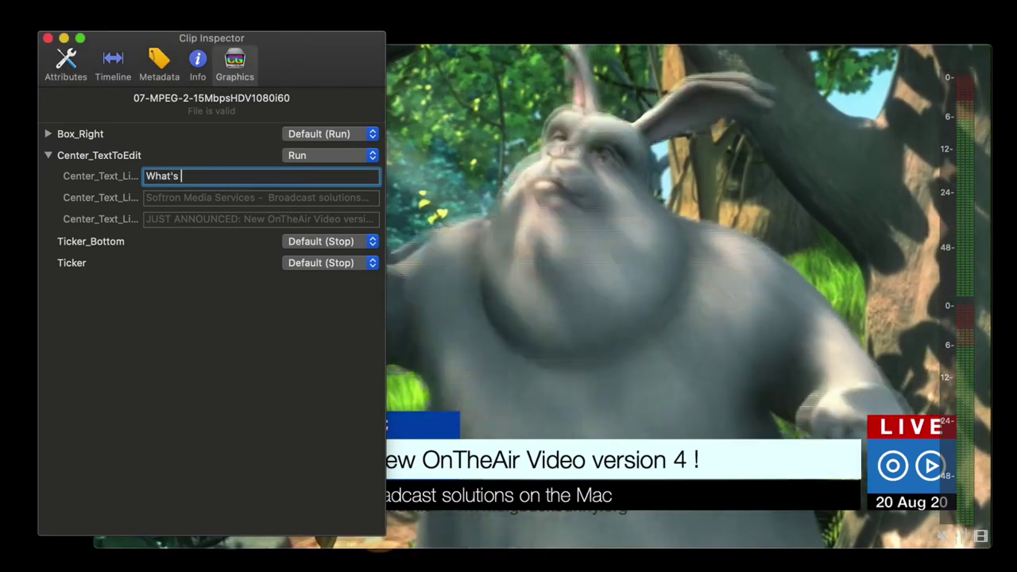
text(new?)
key(Return)
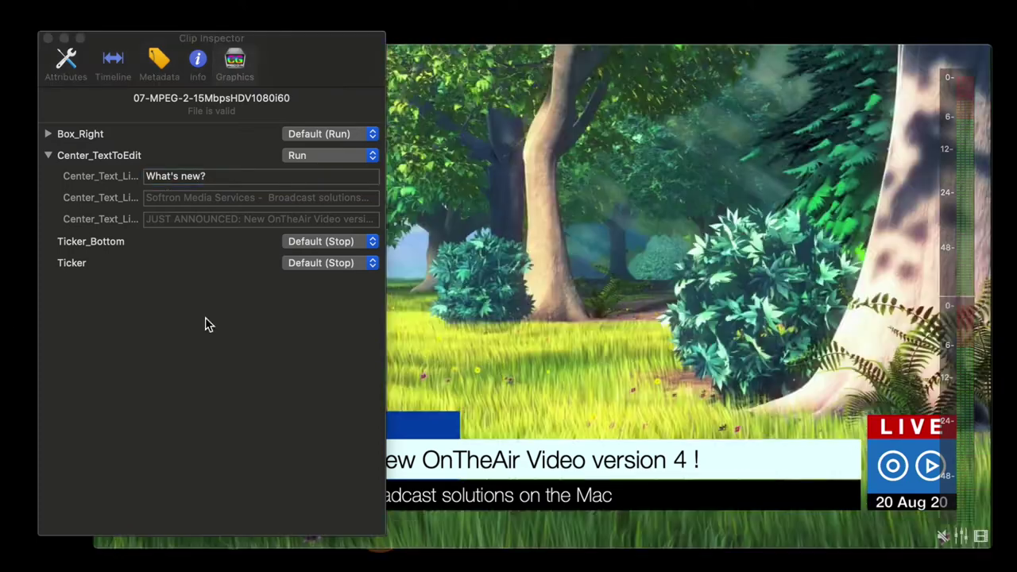
click(490, 325)
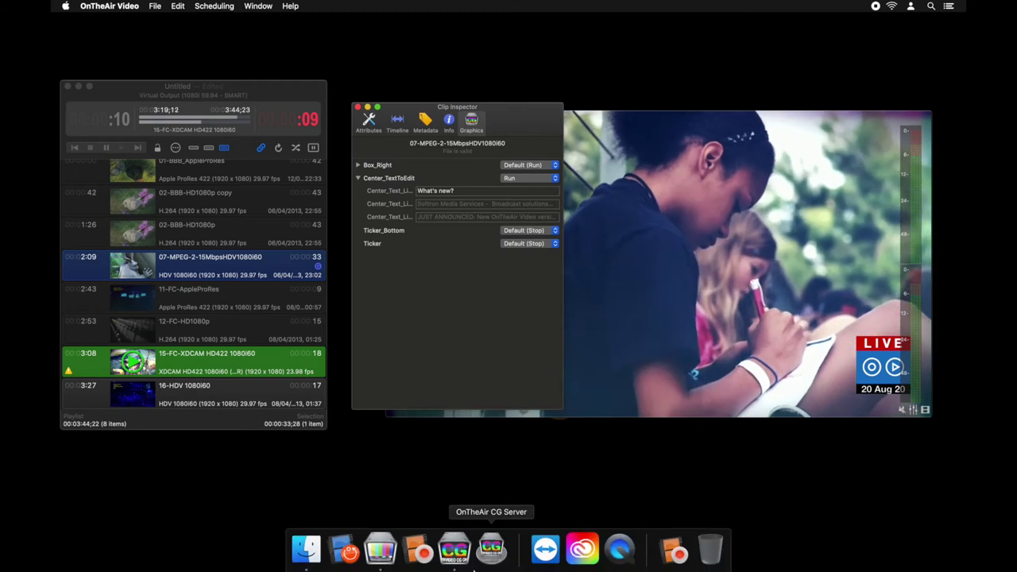
Switch to the OnTheAir CG graphics app from the Dock
click(490, 549)
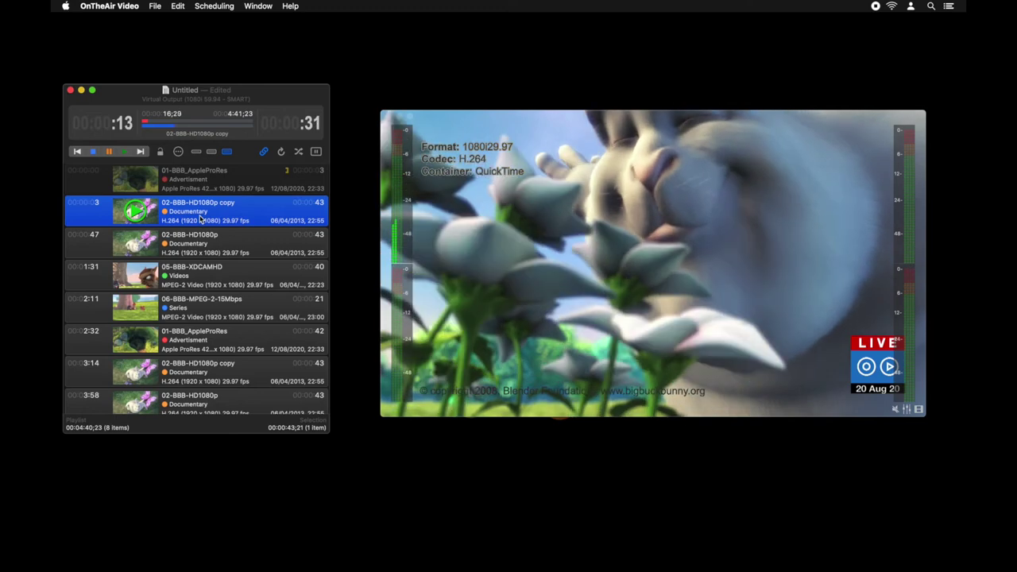
Give 02-BBB-HD1080p copy a Cross Dissolve start transition and replay from the first clip
key(super+i)
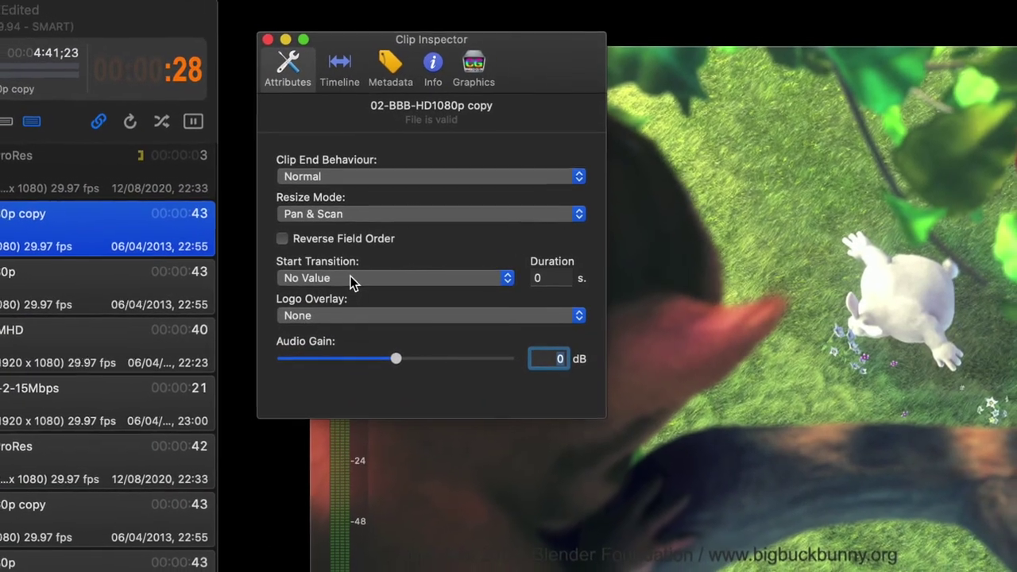
click(375, 261)
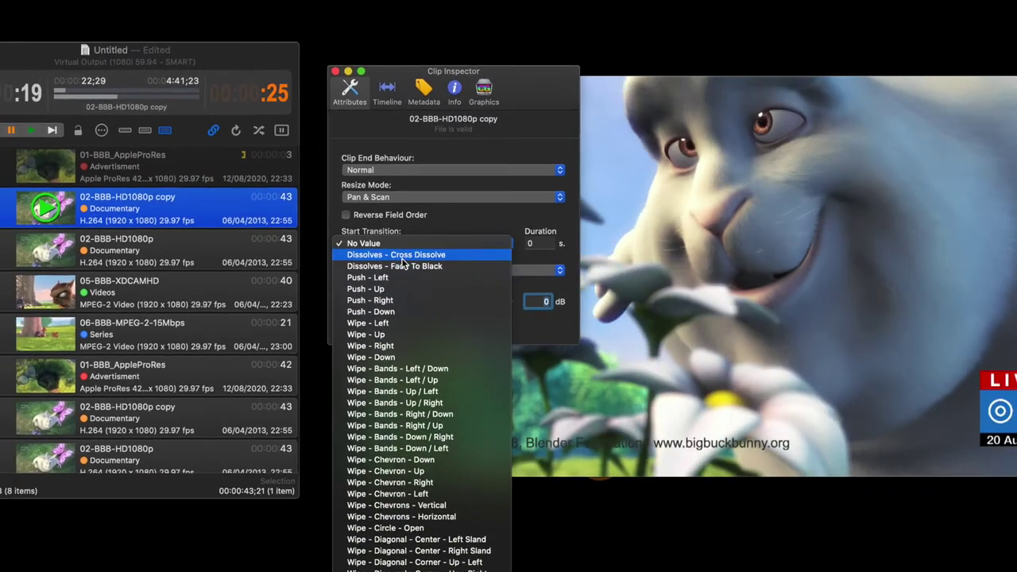
click(401, 255)
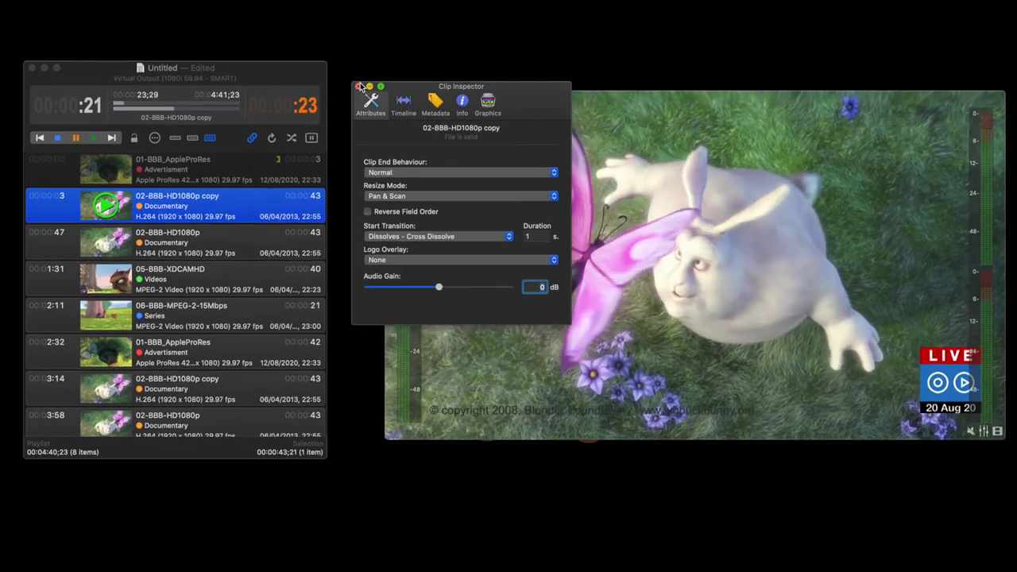
click(358, 86)
double_click(211, 171)
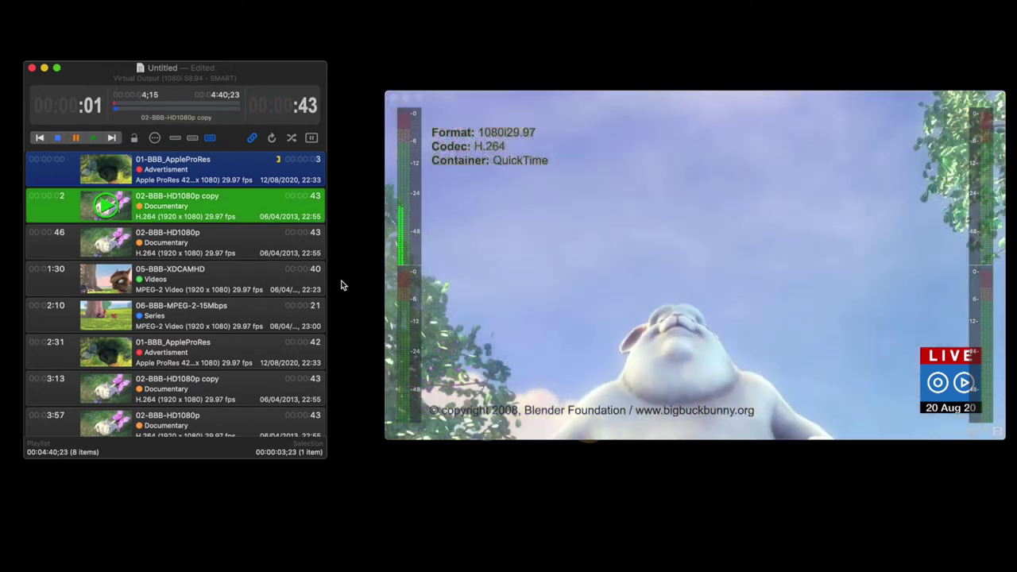
In the Transition Editor, keep Softron Wipe's clip A end at 21 and start clip B at 1:04
click(242, 0)
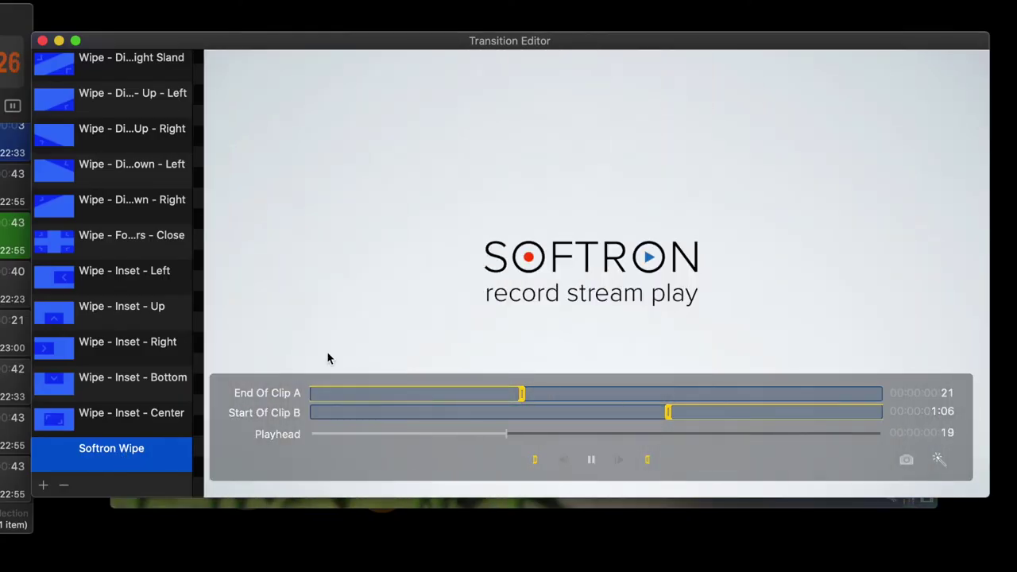
click(521, 395)
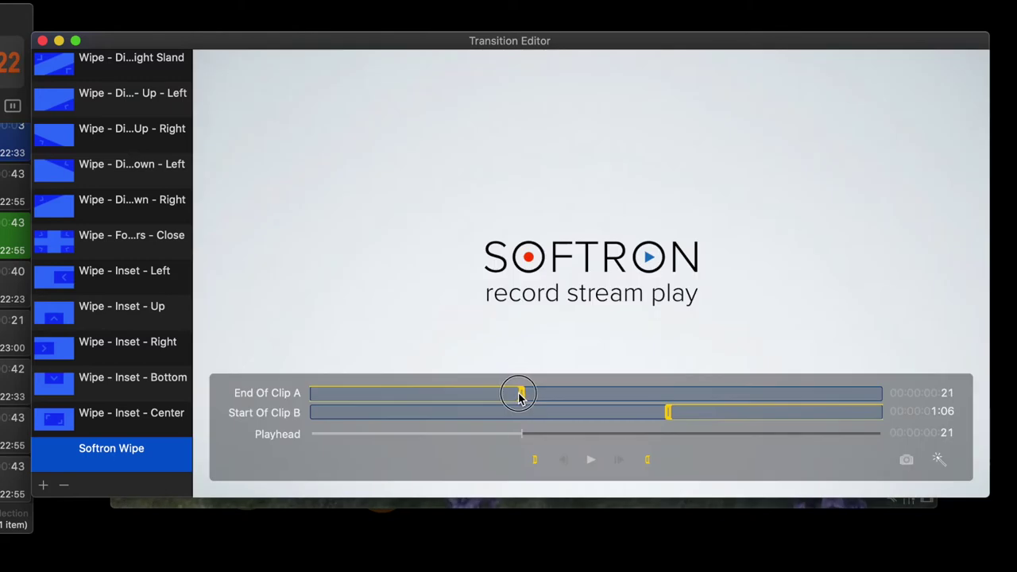
drag(518, 396, 506, 395)
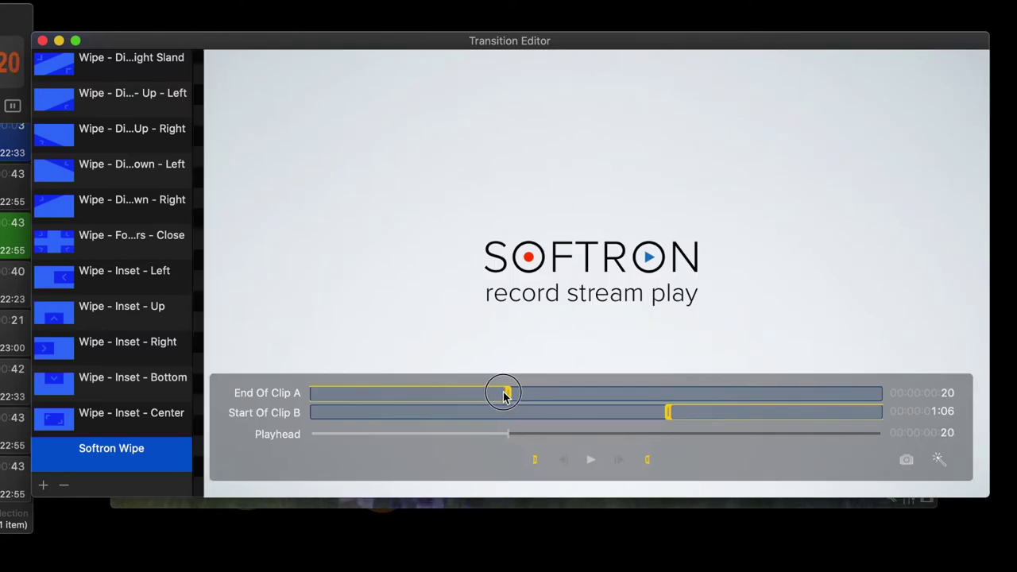
drag(504, 395, 517, 392)
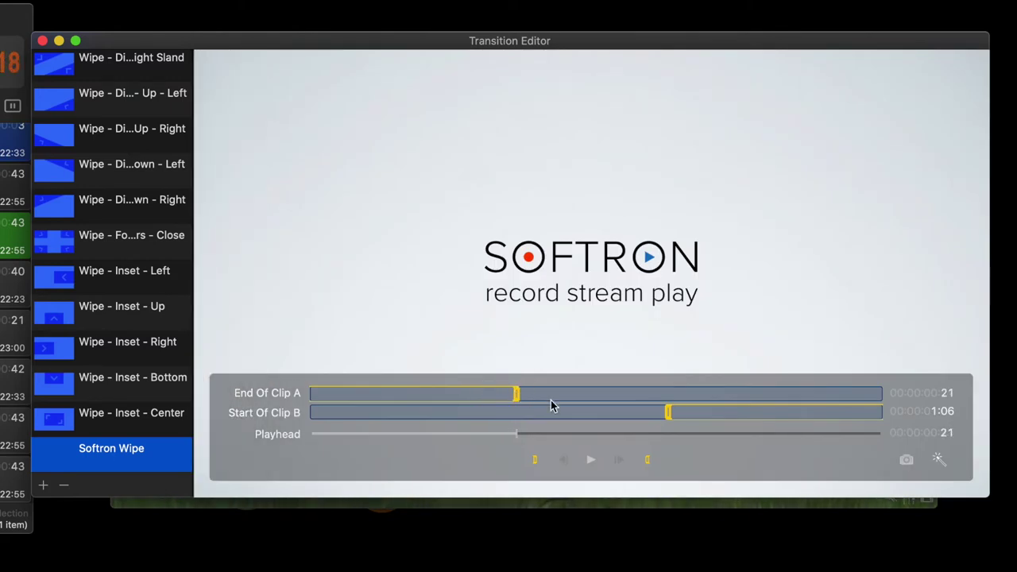
drag(668, 413, 659, 415)
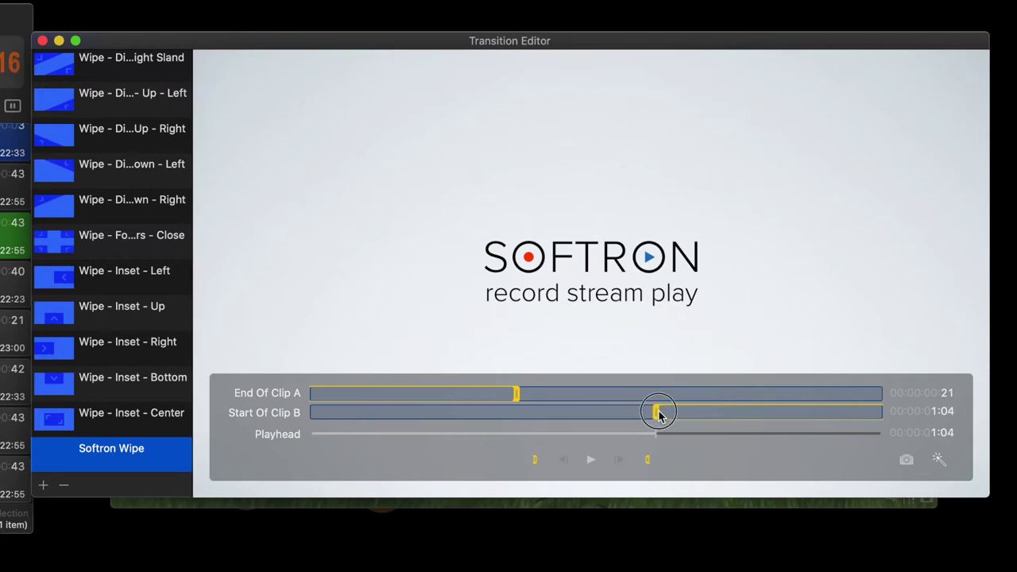
Make the custom Softron Wipe the start transition of 02-BBB-HD1080p copy and replay the playlist
click(42, 39)
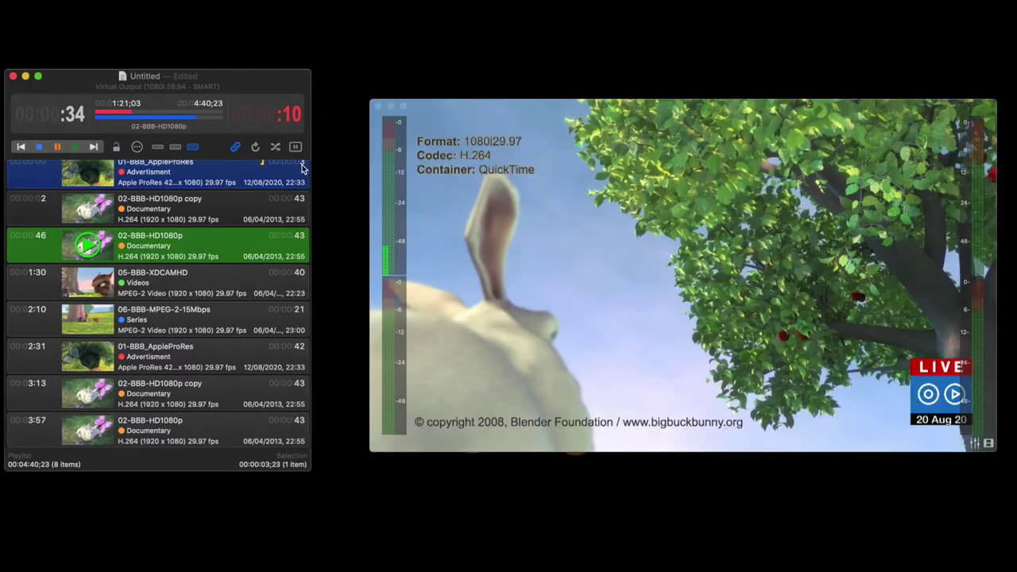
scroll(302, 168, up, 1)
click(230, 223)
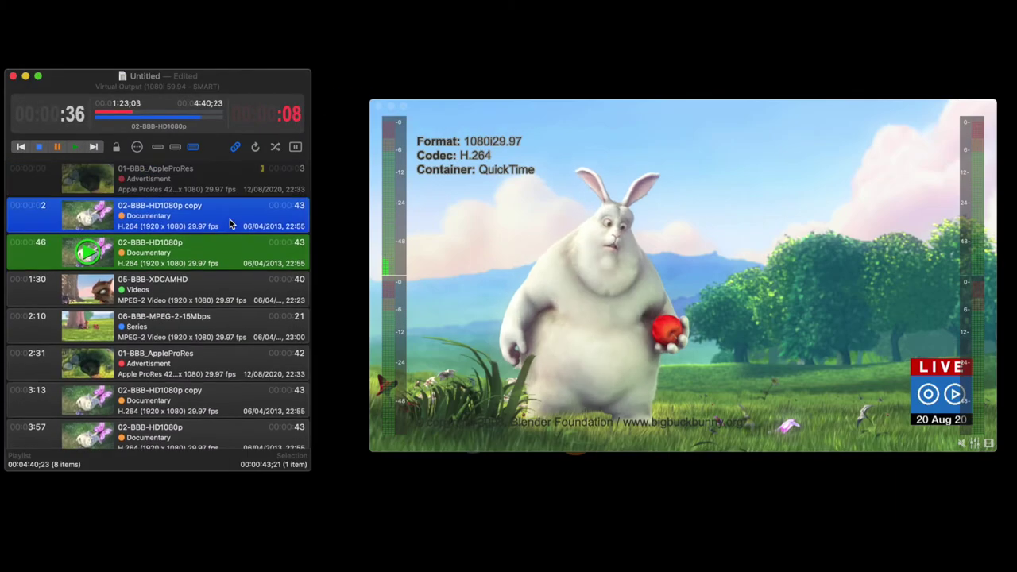
double_click(231, 224)
click(421, 245)
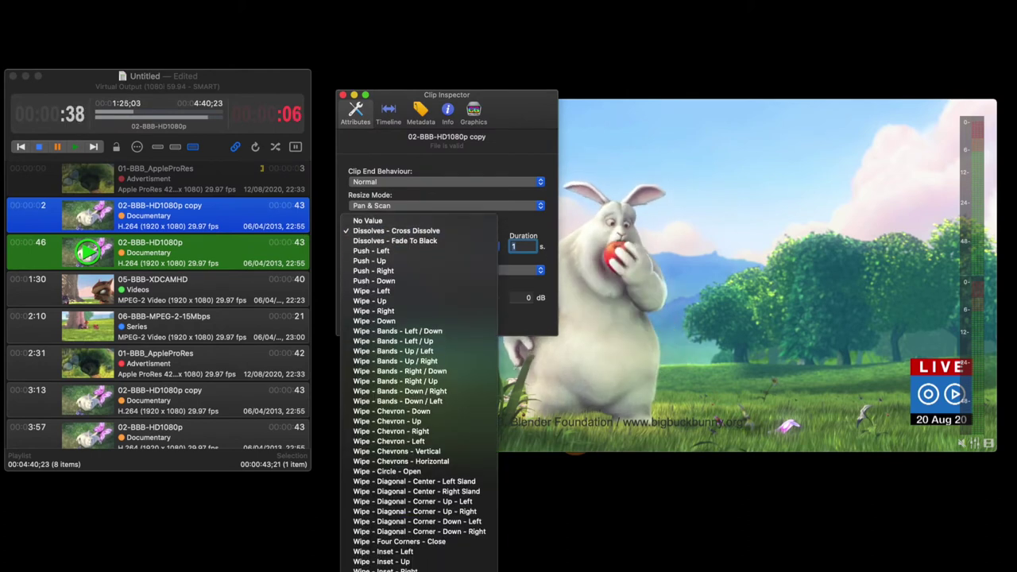
click(479, 377)
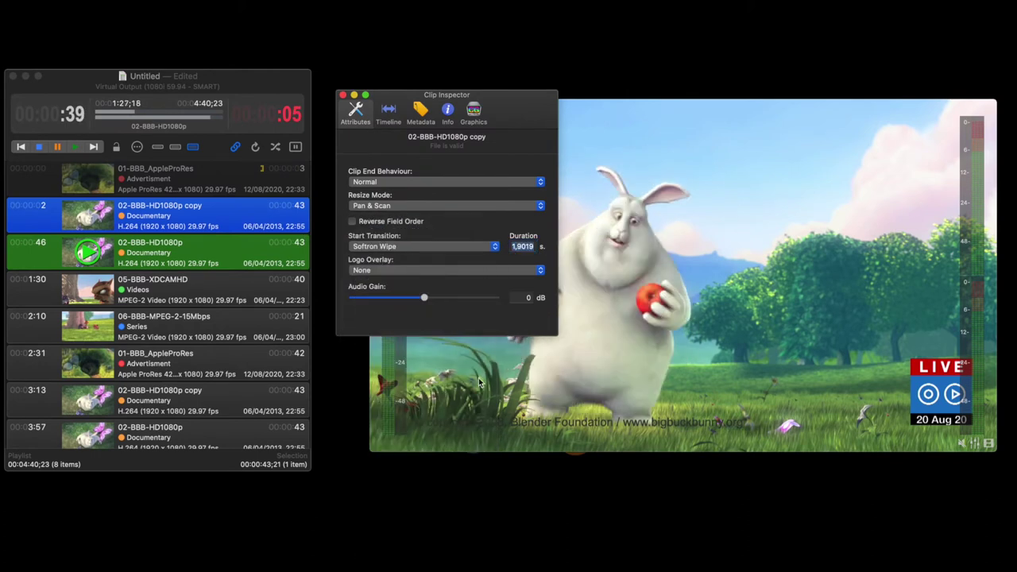
click(344, 95)
double_click(205, 173)
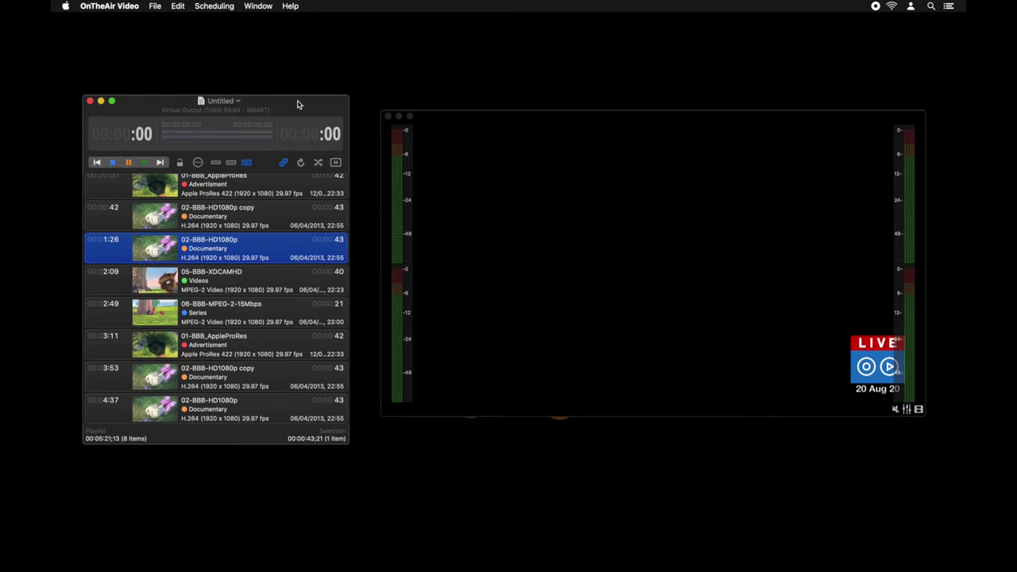
click(116, 7)
Enable Secondary Audio Output on the Output preferences pane
click(111, 35)
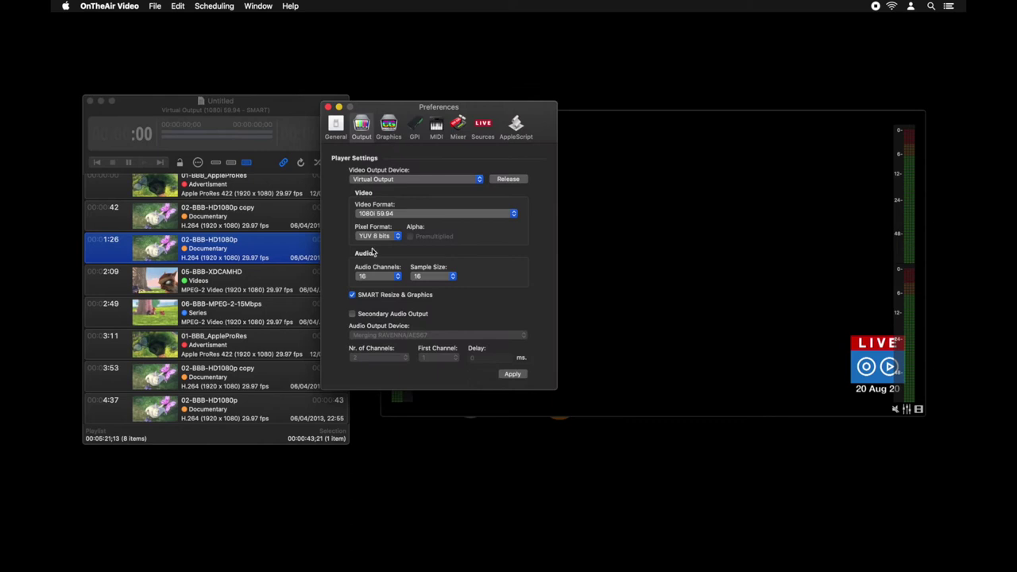
click(353, 315)
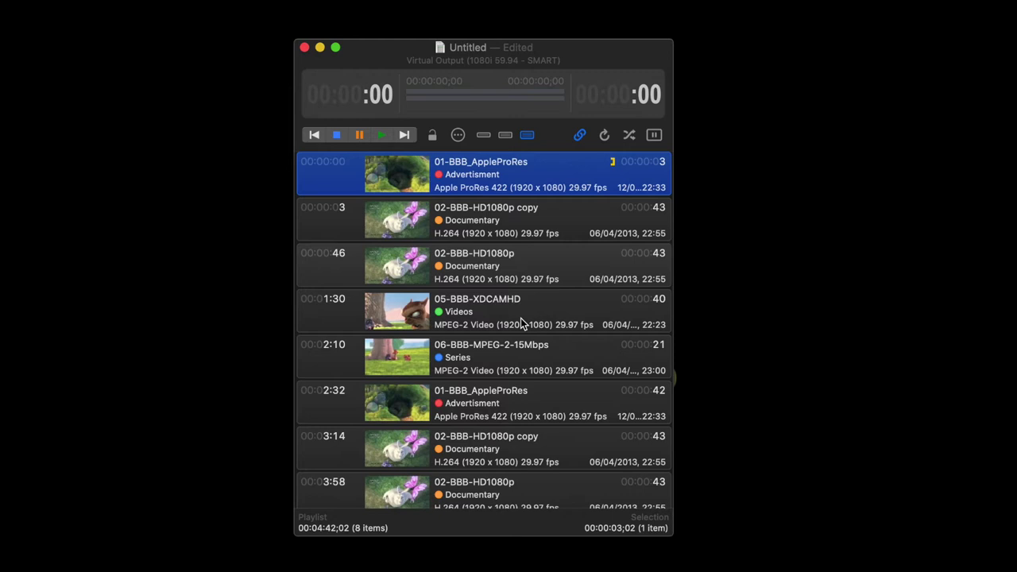
Start the playlist, cue 05-BBB-XDCAMHD to play next, and jump to it
click(382, 136)
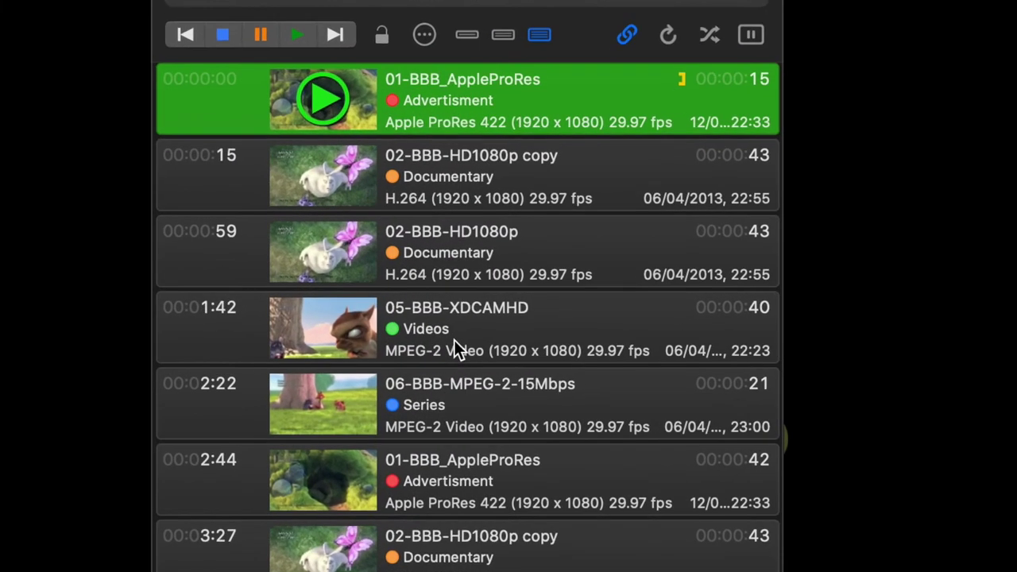
right_click(453, 340)
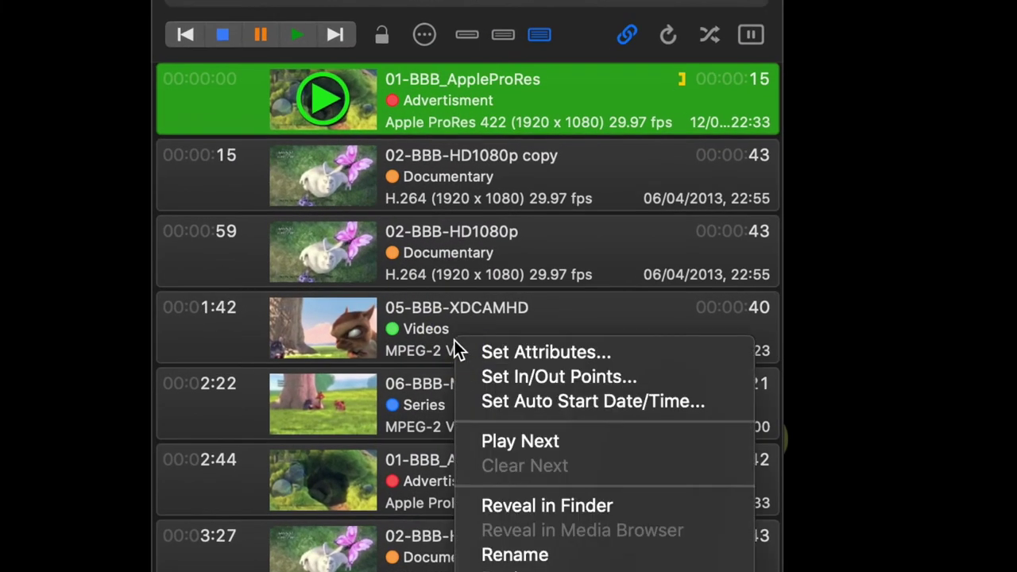
click(518, 441)
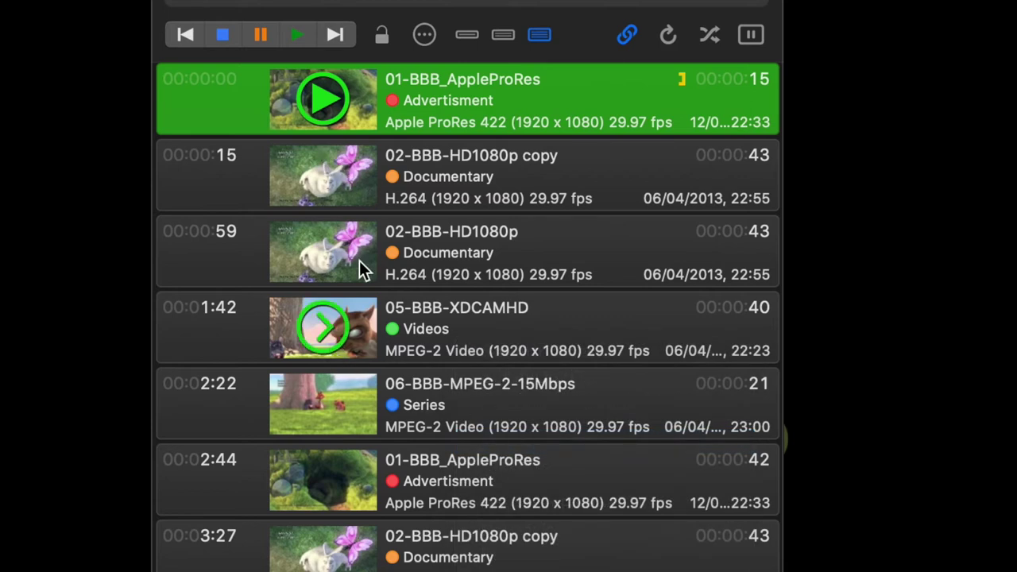
click(350, 329)
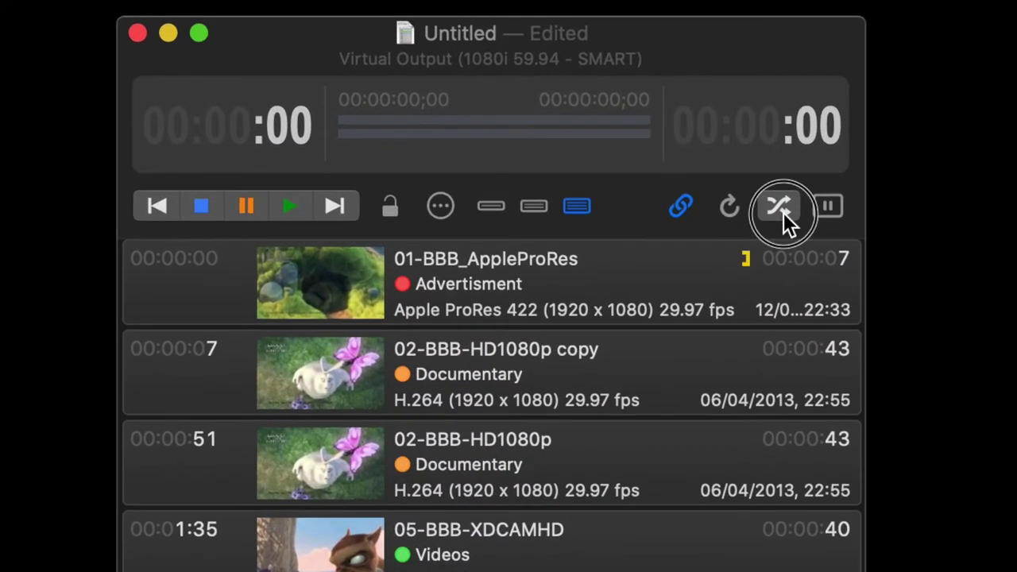
Turn on shuffled playback and restart playback from the first clip
click(663, 139)
click(377, 275)
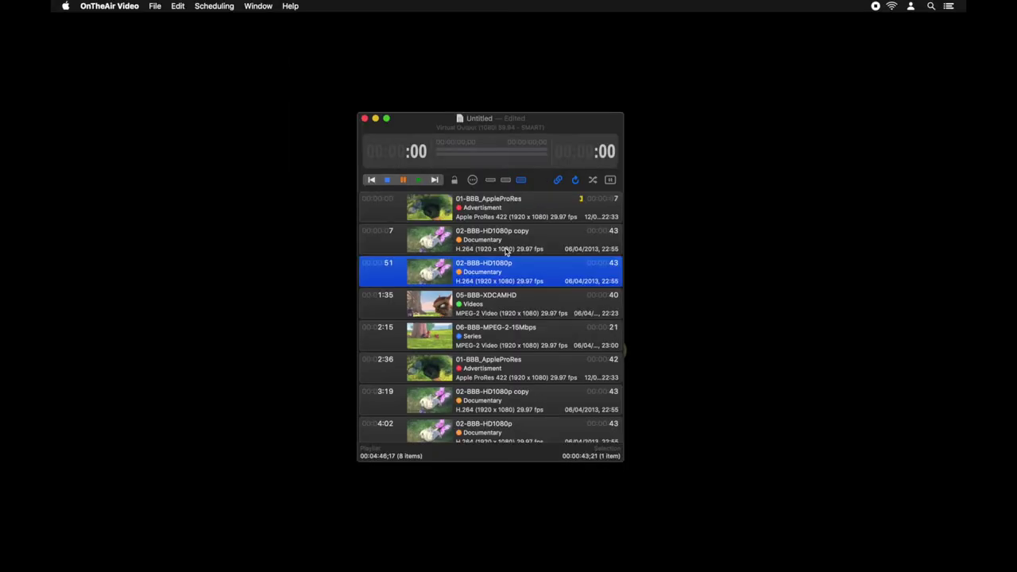
Add an Untitled Live clip after 02-BBB-HD1080p with the default settings
key(Escape)
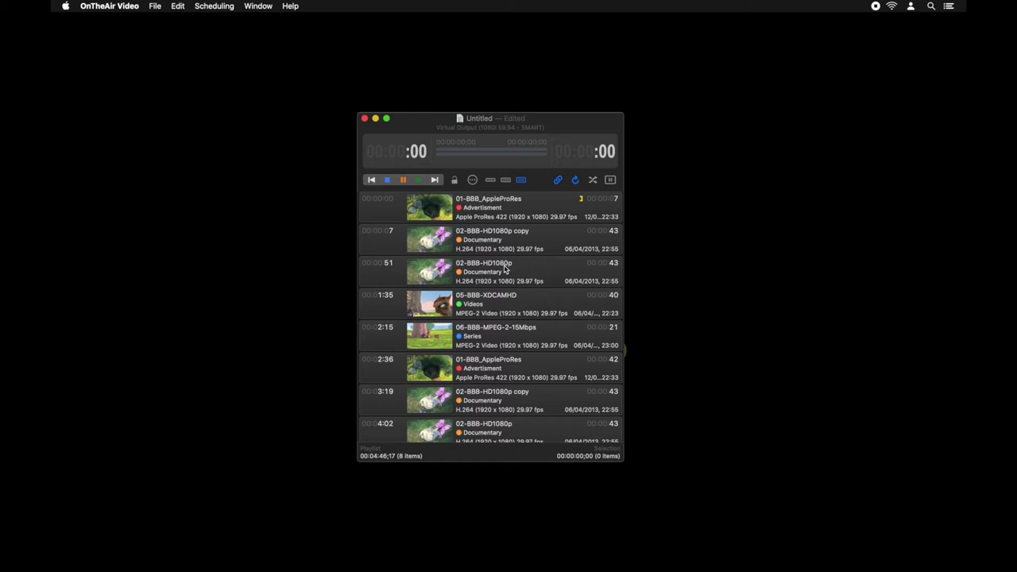
click(504, 269)
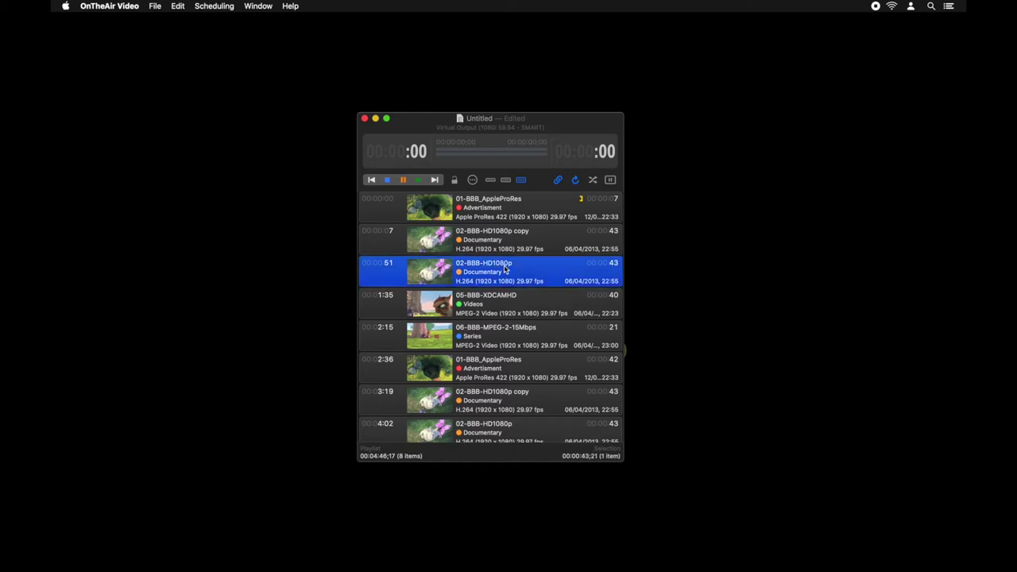
key(Escape)
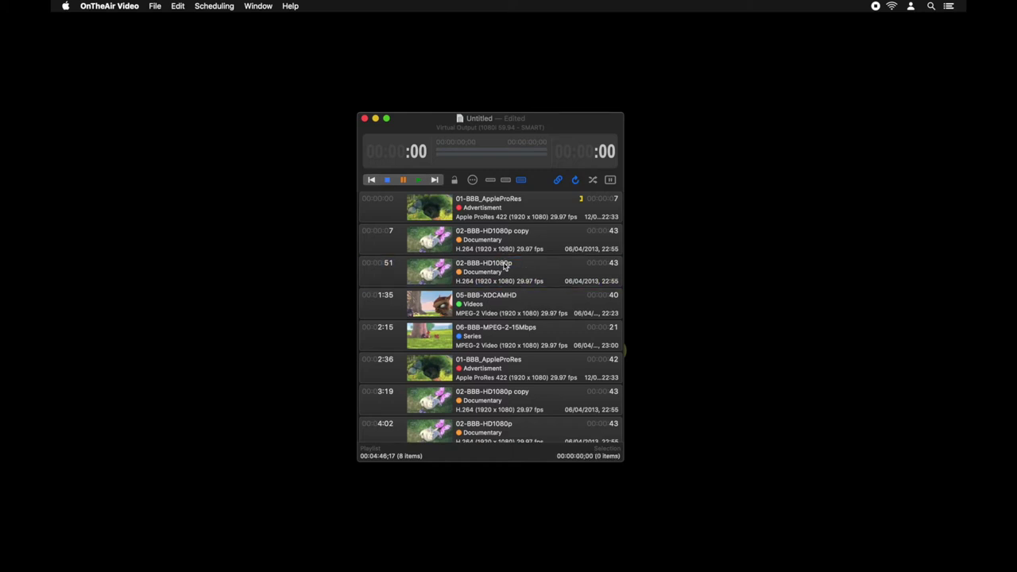
click(504, 267)
click(157, 6)
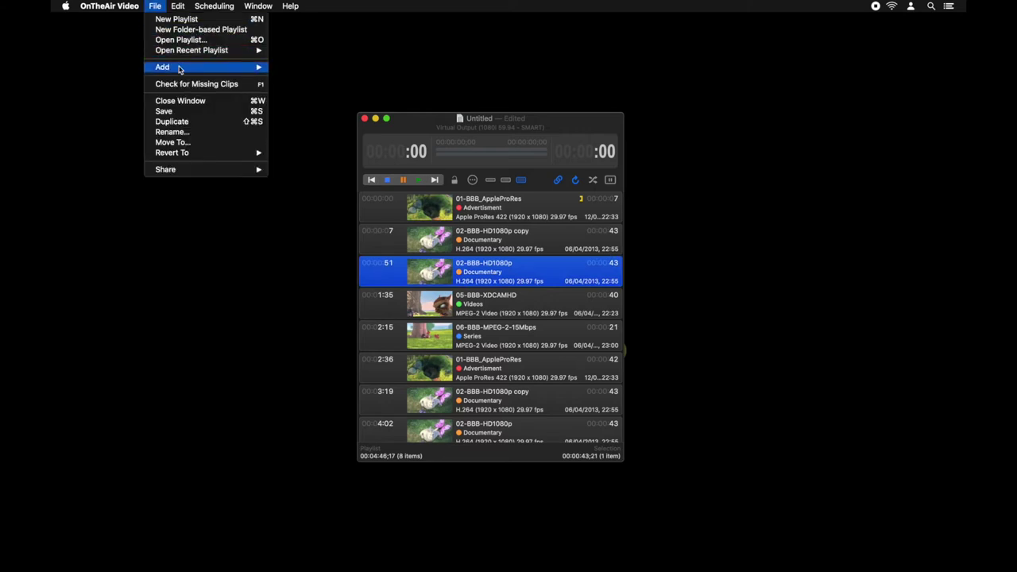
mouse_move(180, 69)
click(294, 76)
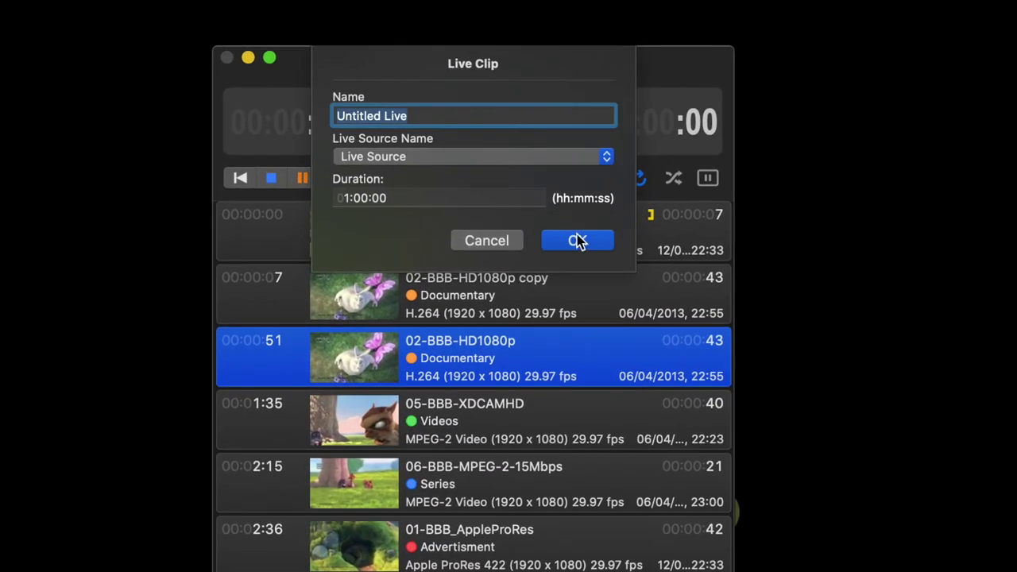
click(578, 241)
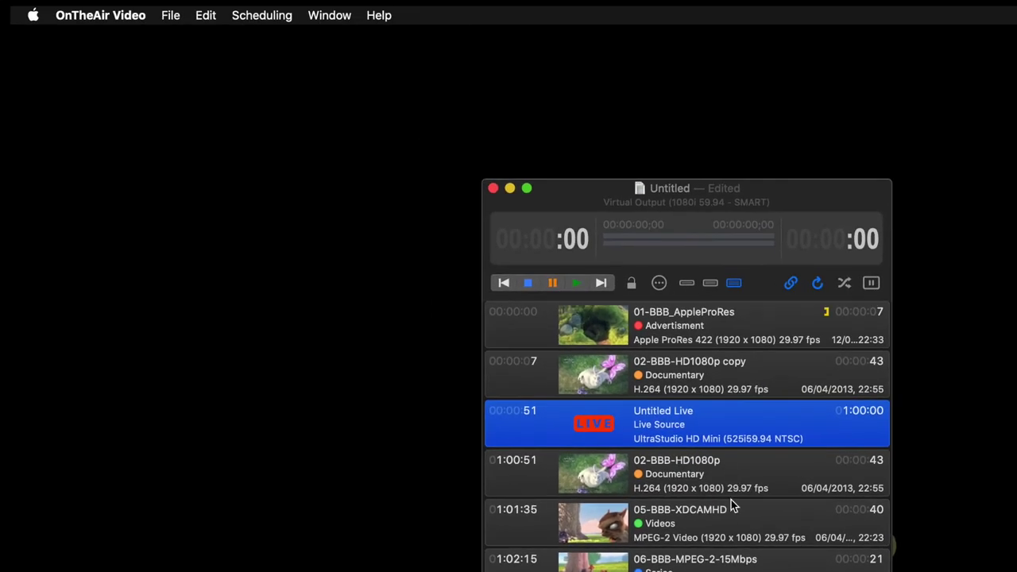
Add an Untitled Stream clip from rtmps://192.168.0.1 after 05-BBB-XDCAMHD
click(504, 465)
click(171, 16)
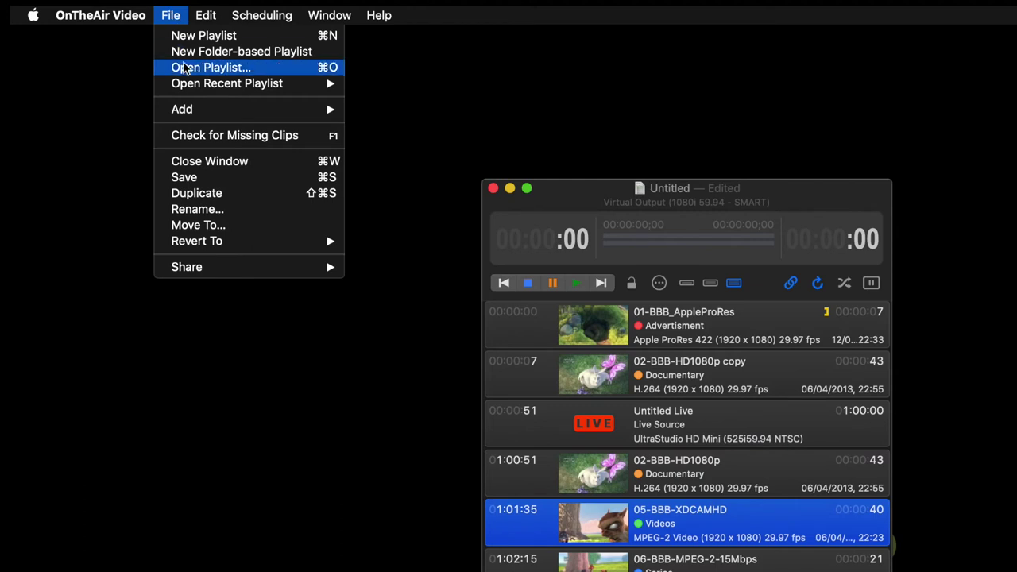
mouse_move(196, 109)
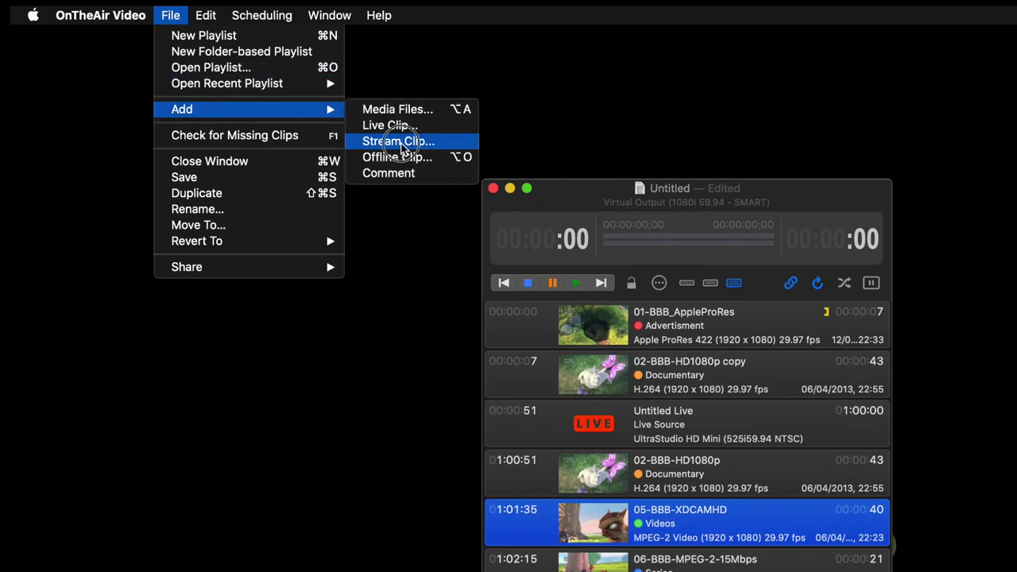
click(359, 141)
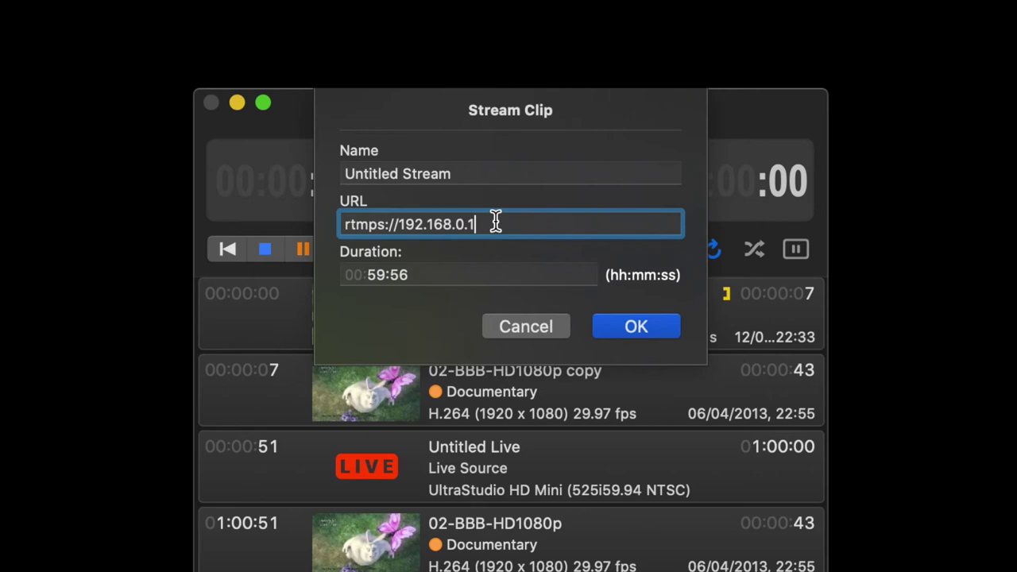
click(635, 326)
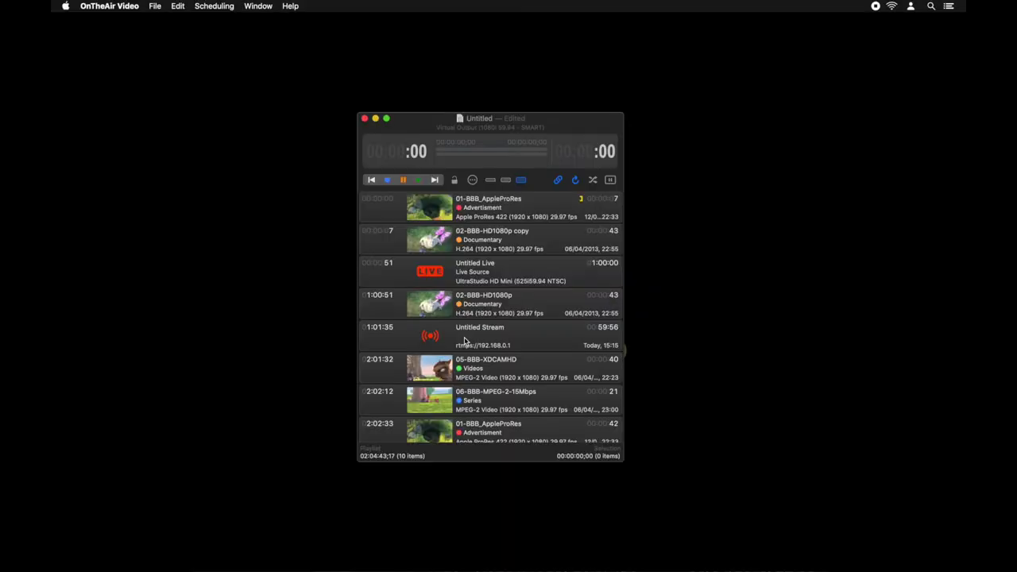
Insert a New Comment row before 06-BBB-MPEG-2-15Mbps, then select 01-BBB_AppleProRes
click(491, 401)
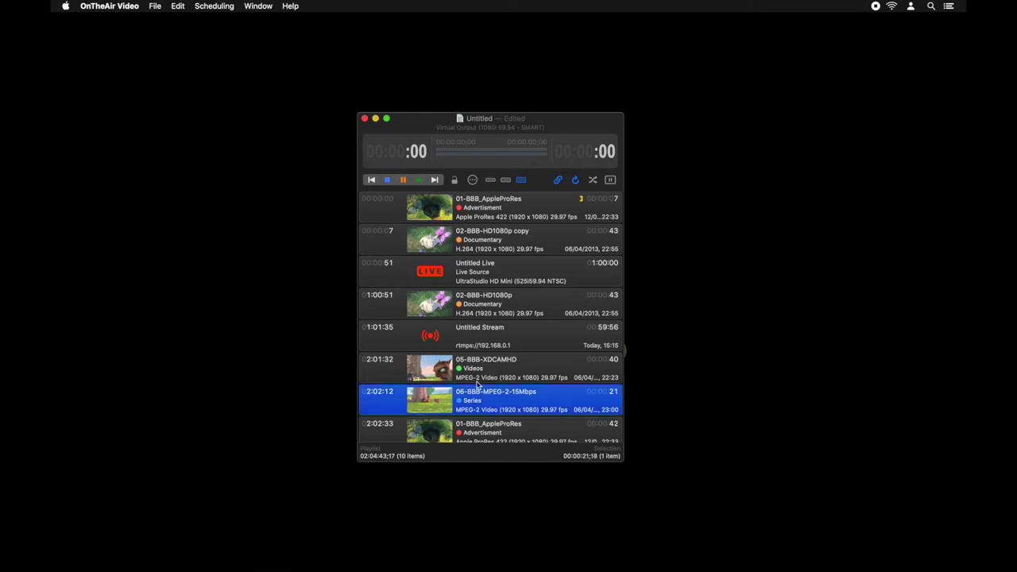
click(155, 8)
mouse_move(173, 70)
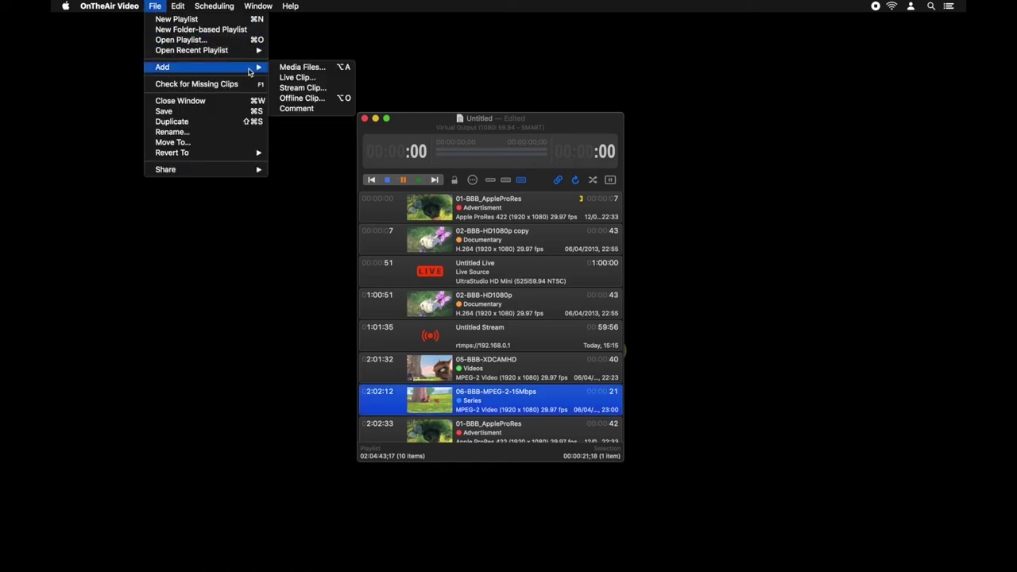
click(296, 109)
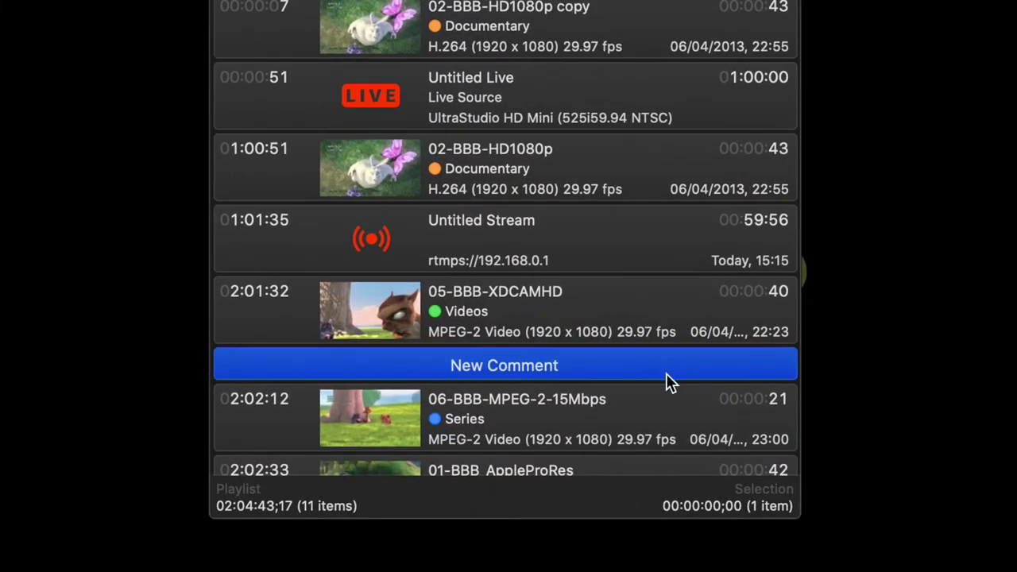
click(501, 407)
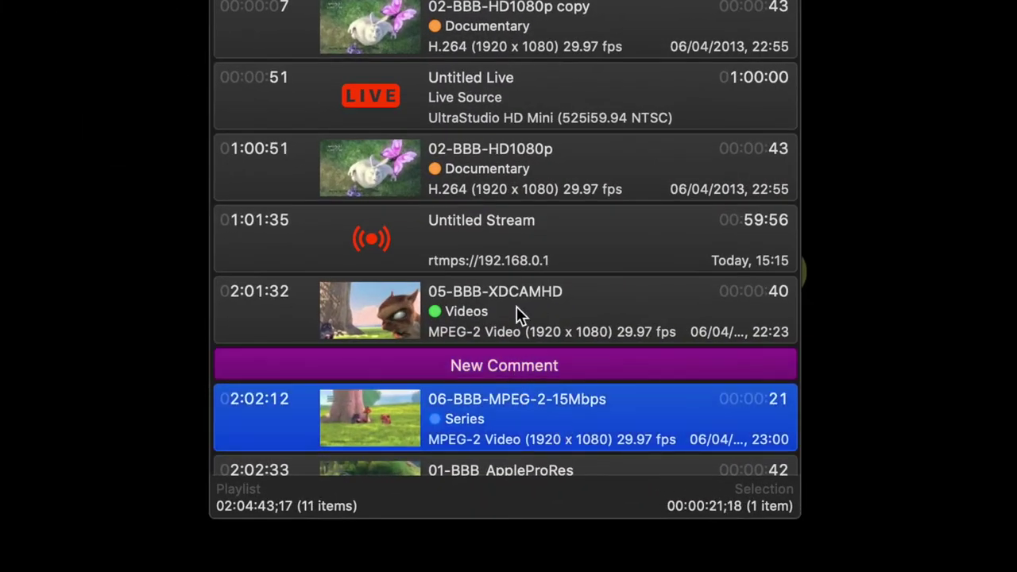
scroll(556, 286, down, 5)
click(554, 321)
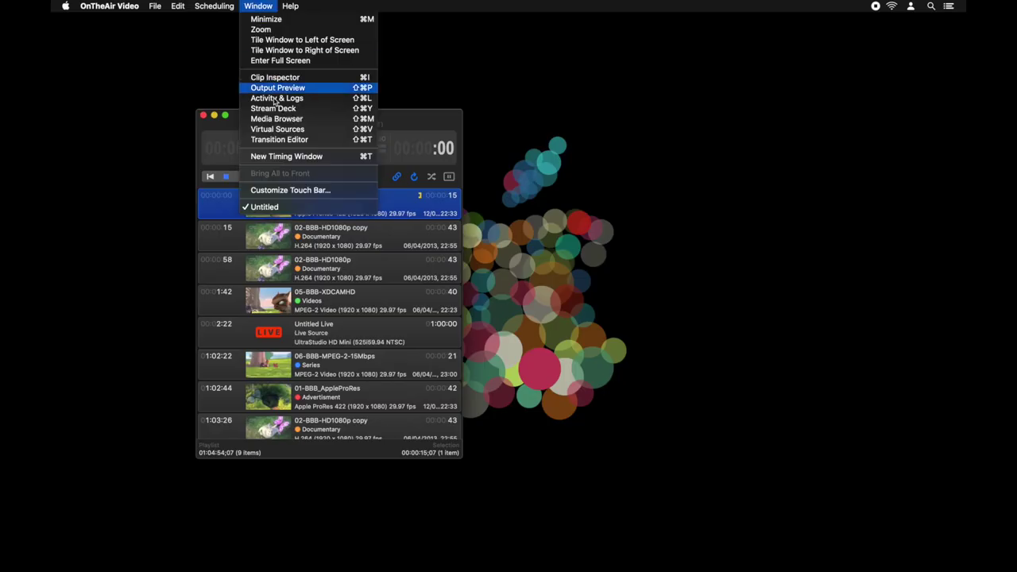
Open a new Time Information window with spoken announcements enabled
click(280, 160)
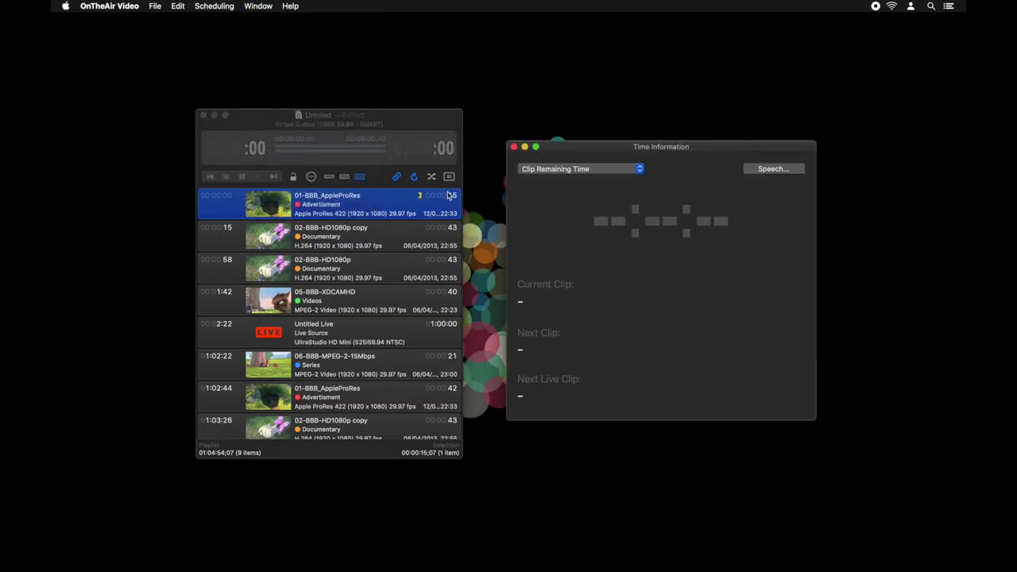
click(779, 168)
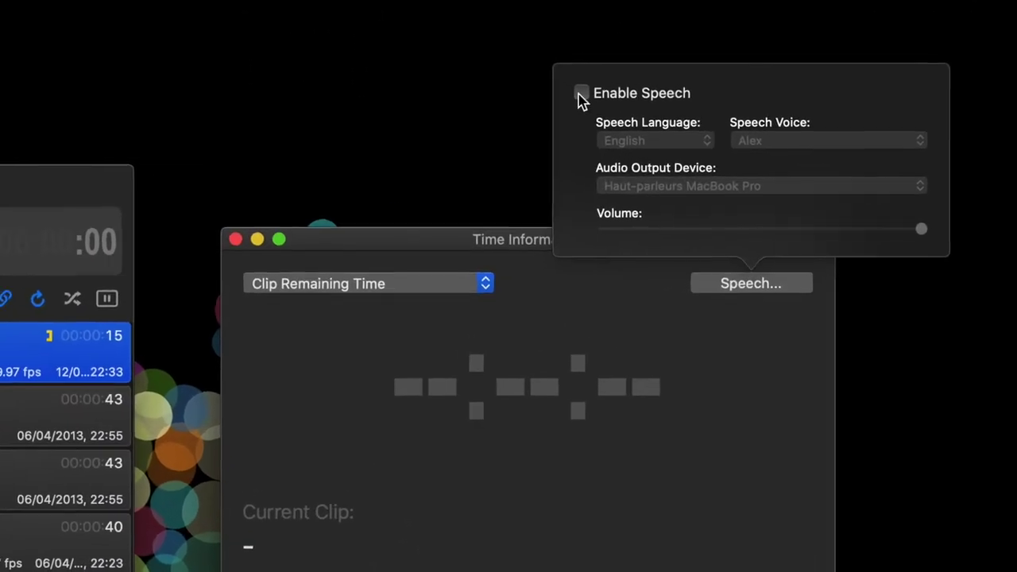
click(581, 93)
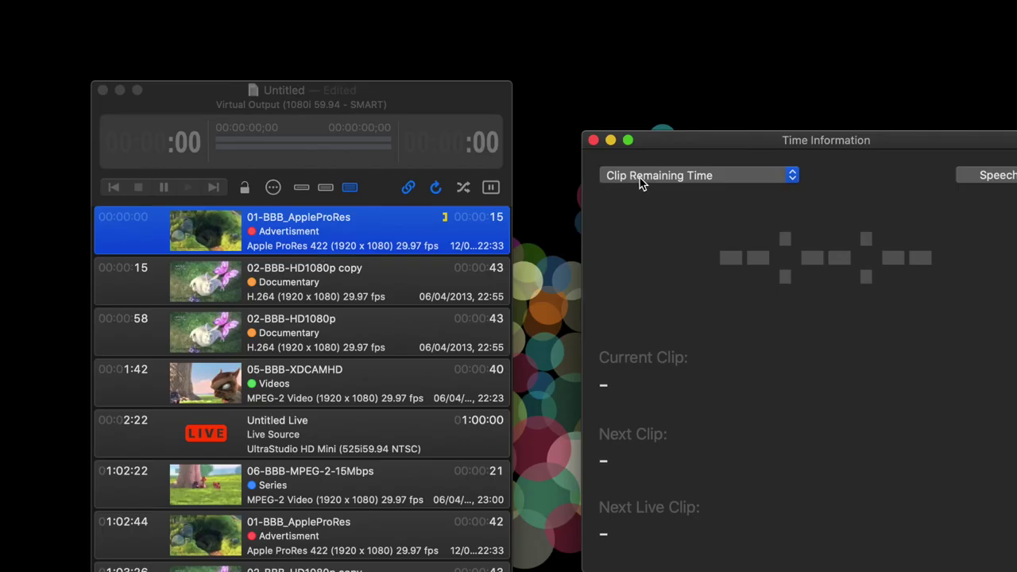
Set the timer to Next Live Clip > Any Source and start playing the playlist
click(544, 170)
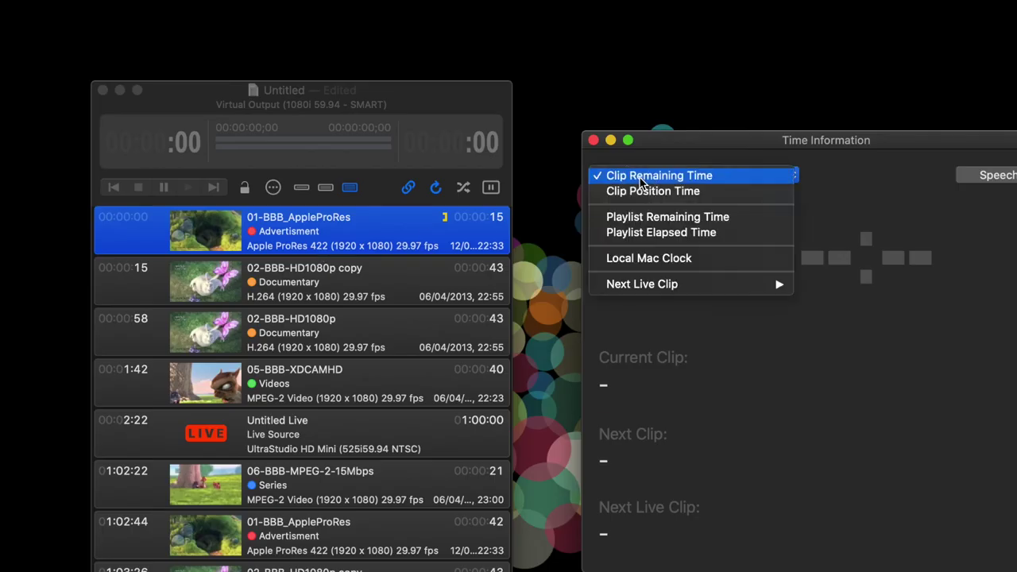
mouse_move(657, 286)
click(835, 294)
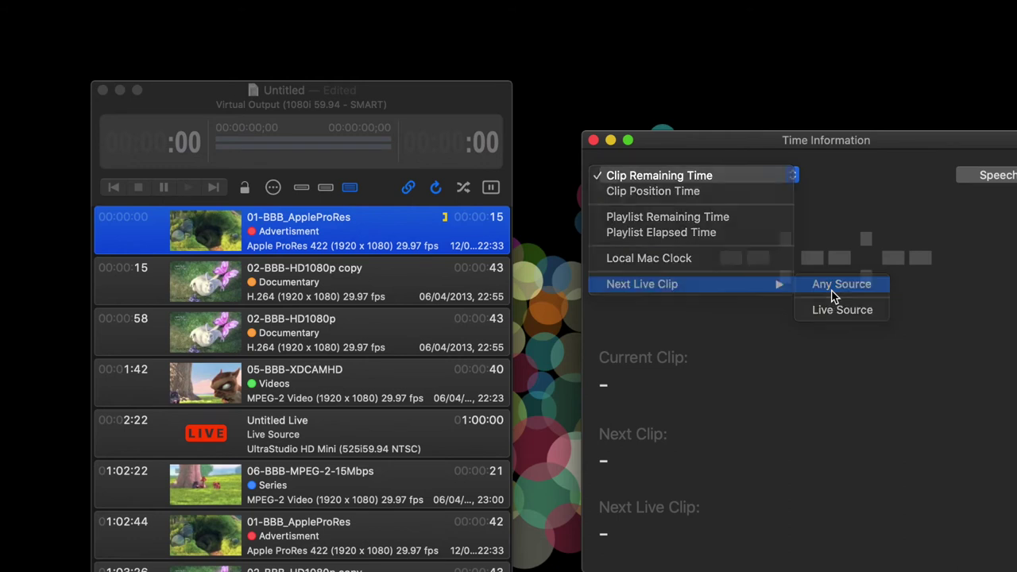
click(198, 191)
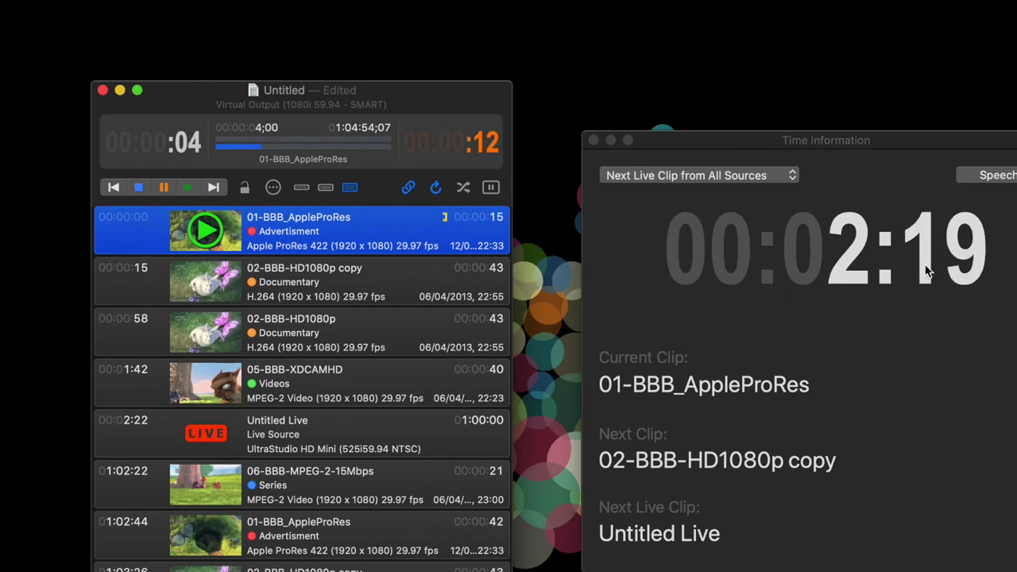
click(306, 434)
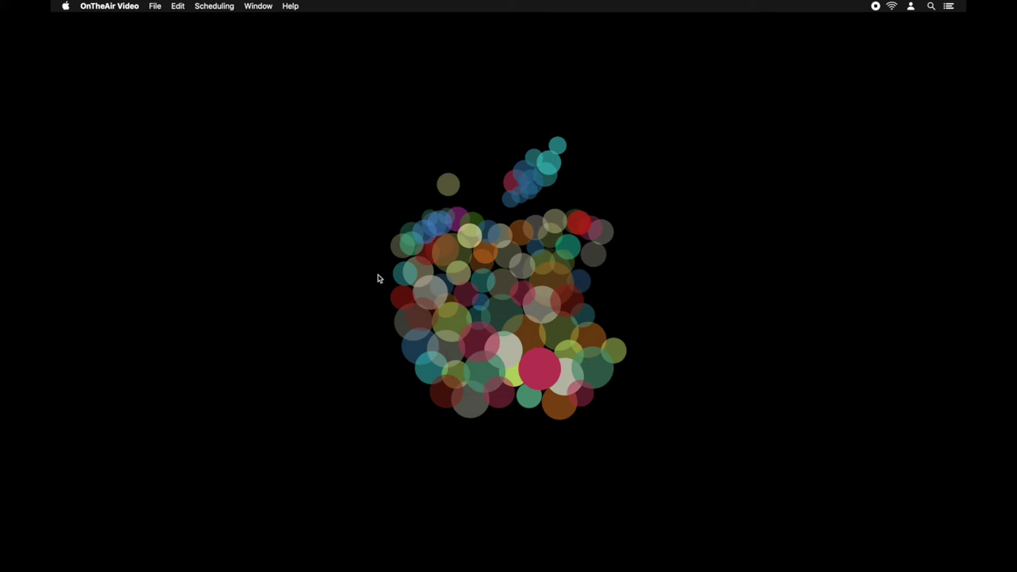
Create a new folder-based playlist from the SPE_DEMO folder
click(153, 6)
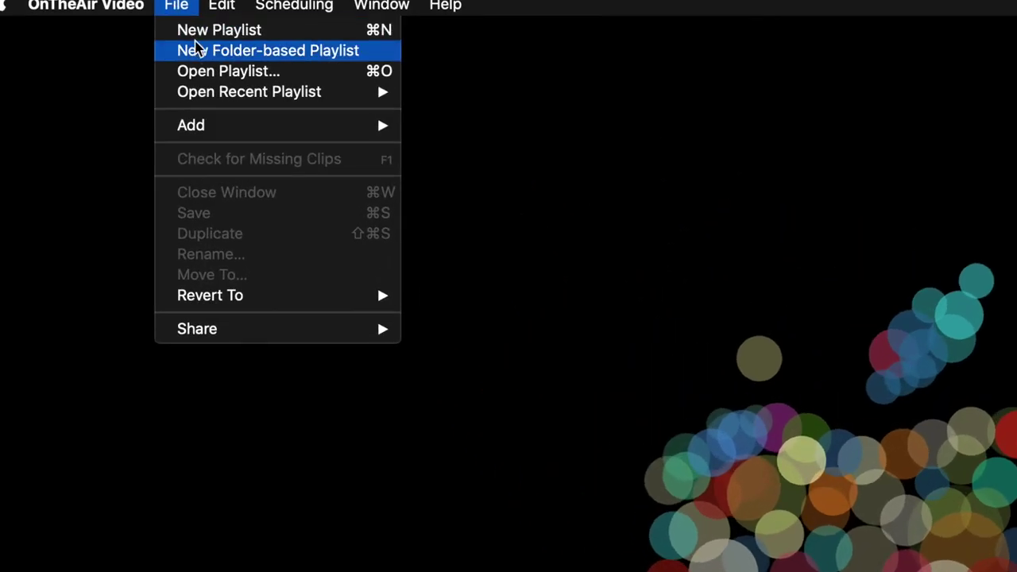
click(197, 50)
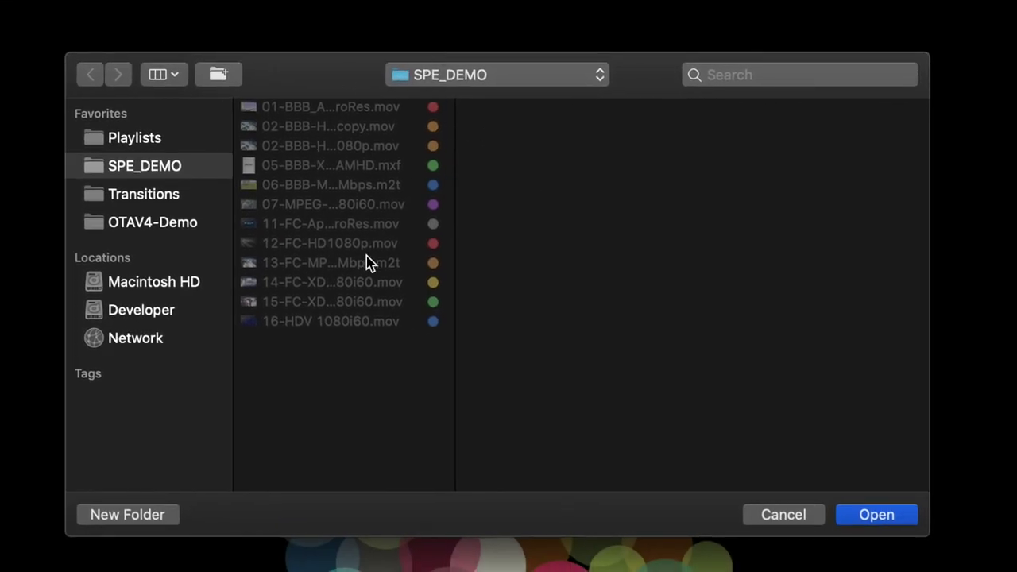
click(874, 518)
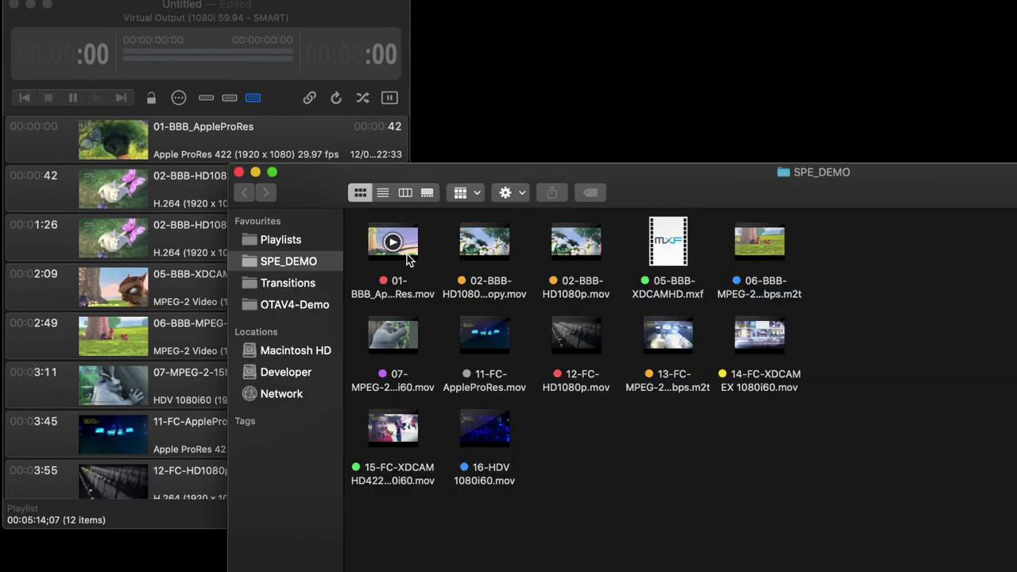
Delete the 01-BBB AppleProRes file from SPE_DEMO, then undo to restore it to the playlist
click(407, 254)
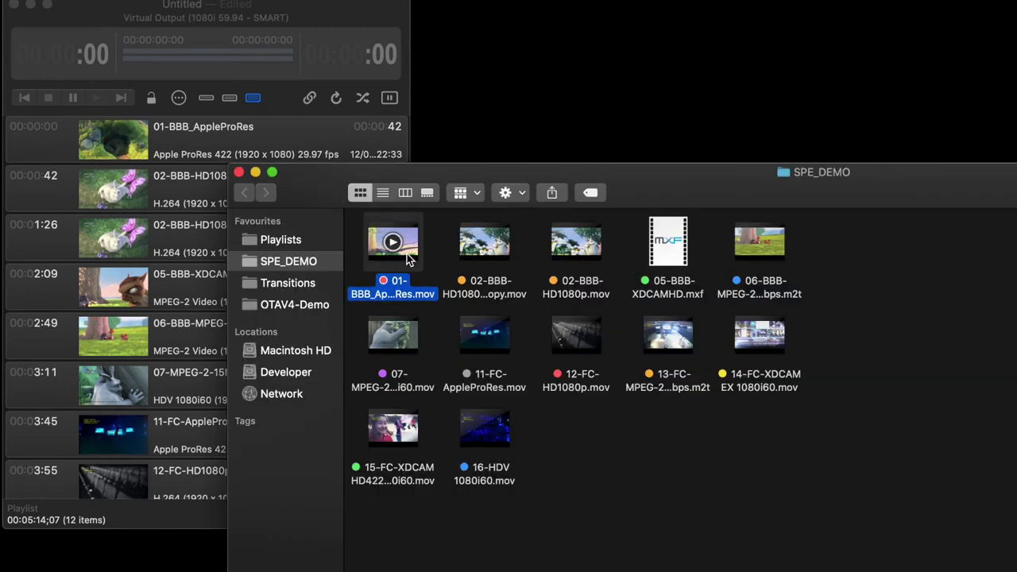
key(super+BackSpace)
click(203, 180)
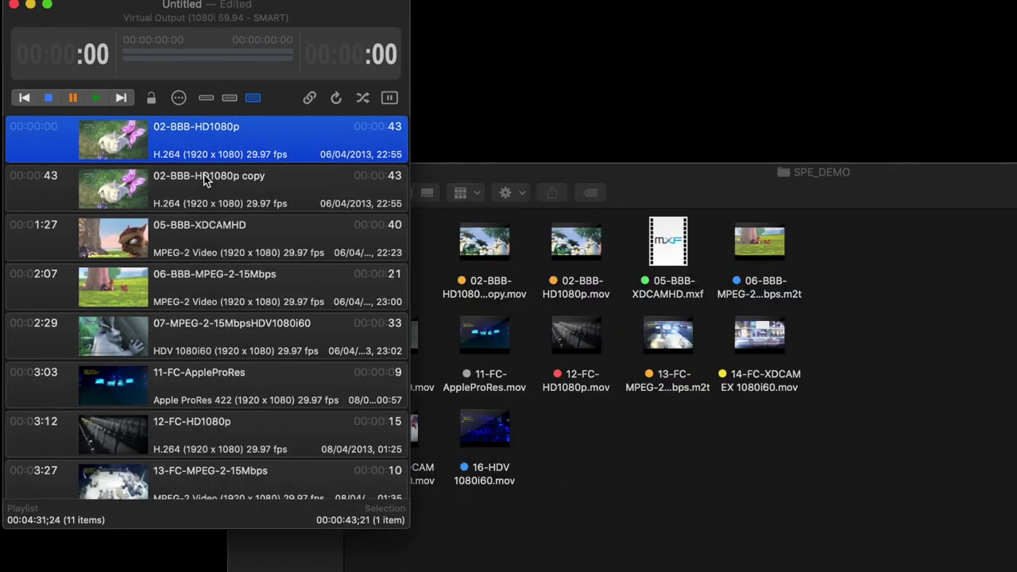
scroll(203, 180, up, 2)
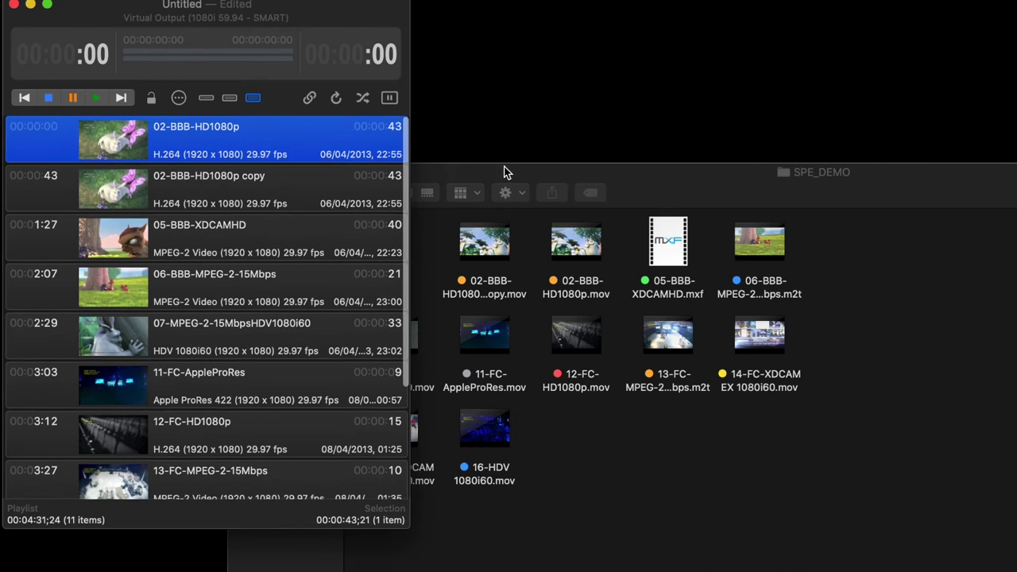
click(505, 171)
key(super+z)
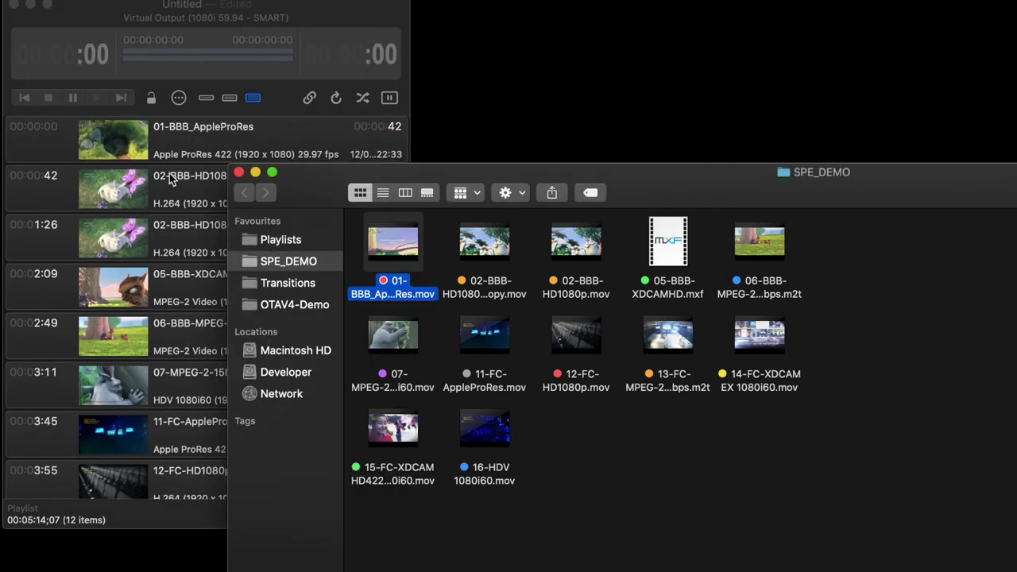
click(161, 157)
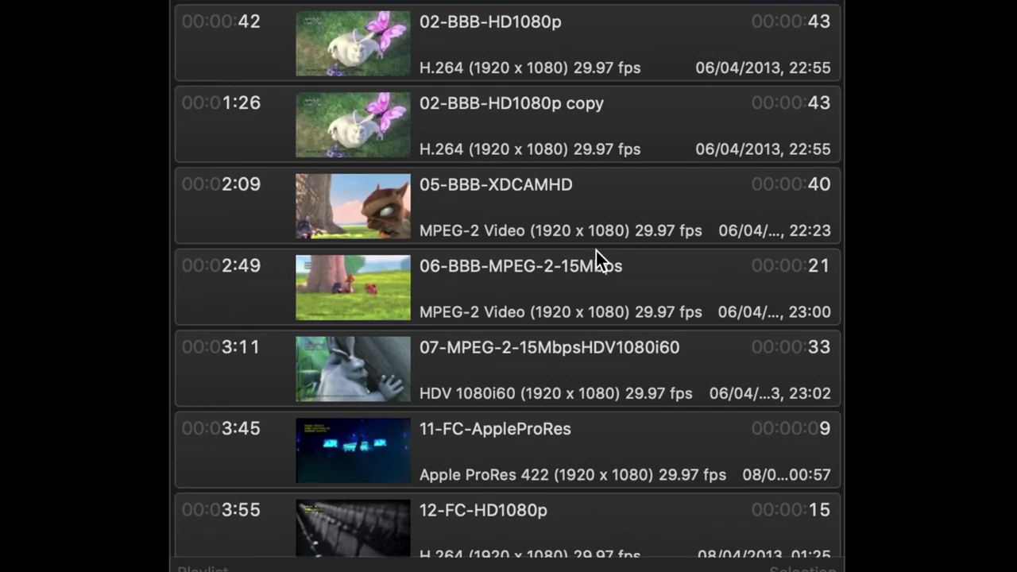
Set 05-BBB-XDCAMHD to start automatically (clocked) at 15:44:28
right_click(507, 202)
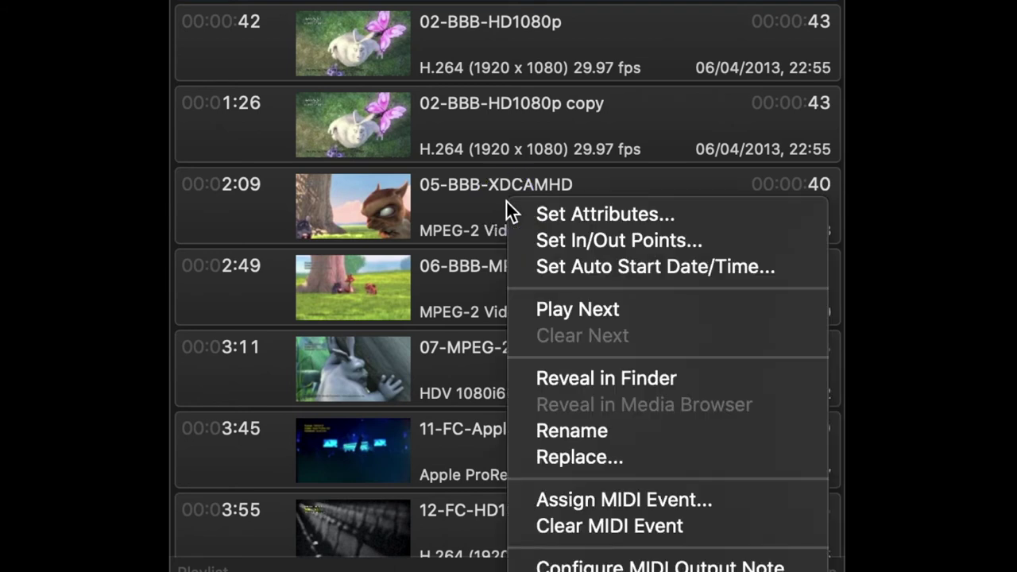
click(616, 267)
click(373, 300)
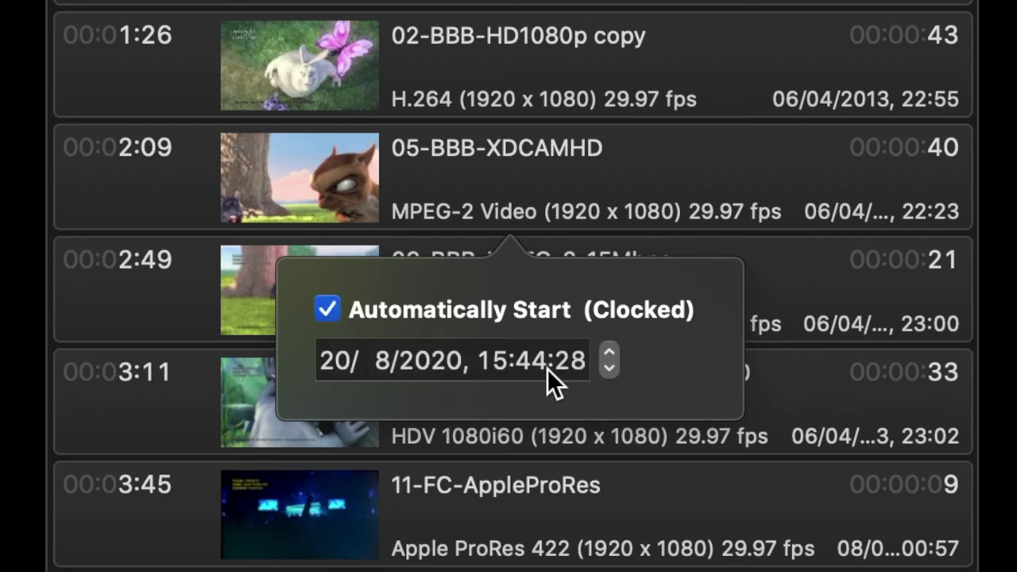
click(790, 362)
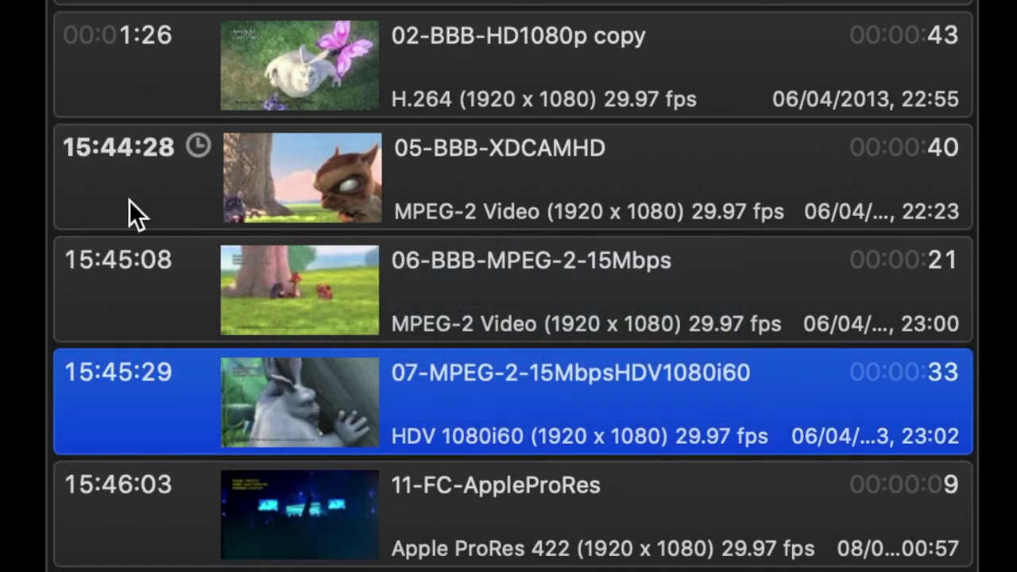
click(154, 198)
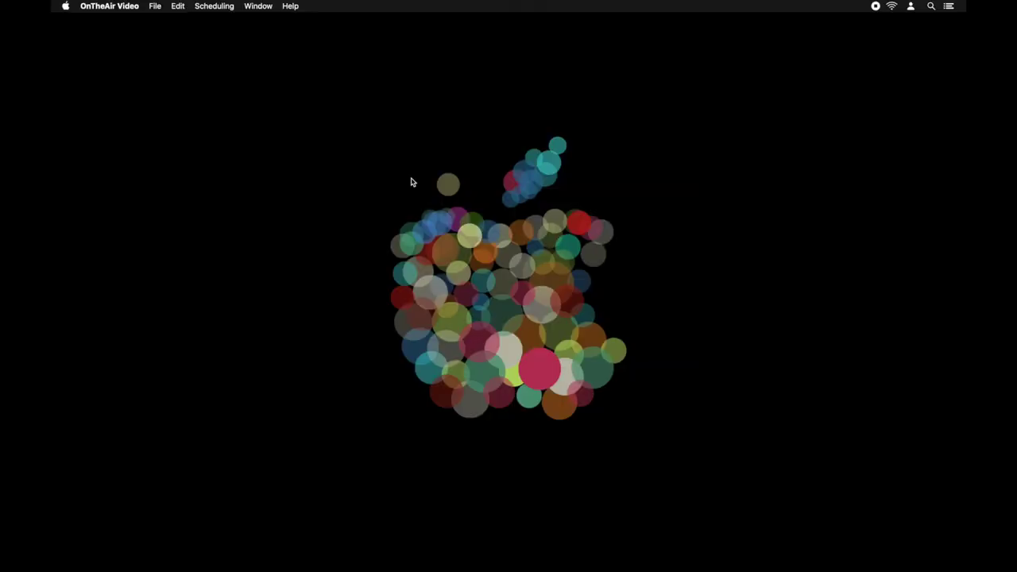
Show the Schedule window and select the Early Morning PL1 entry
click(214, 5)
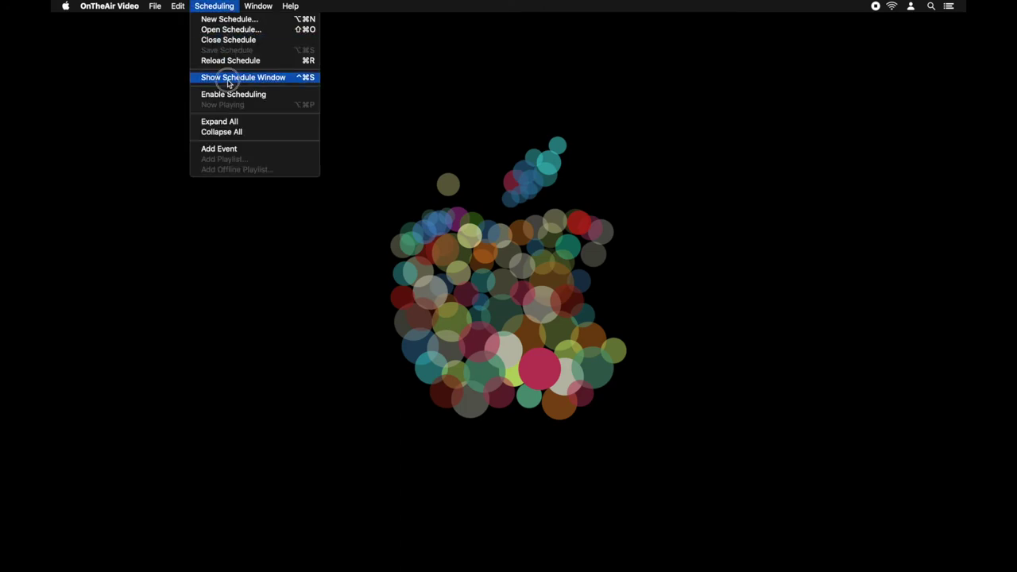
click(229, 77)
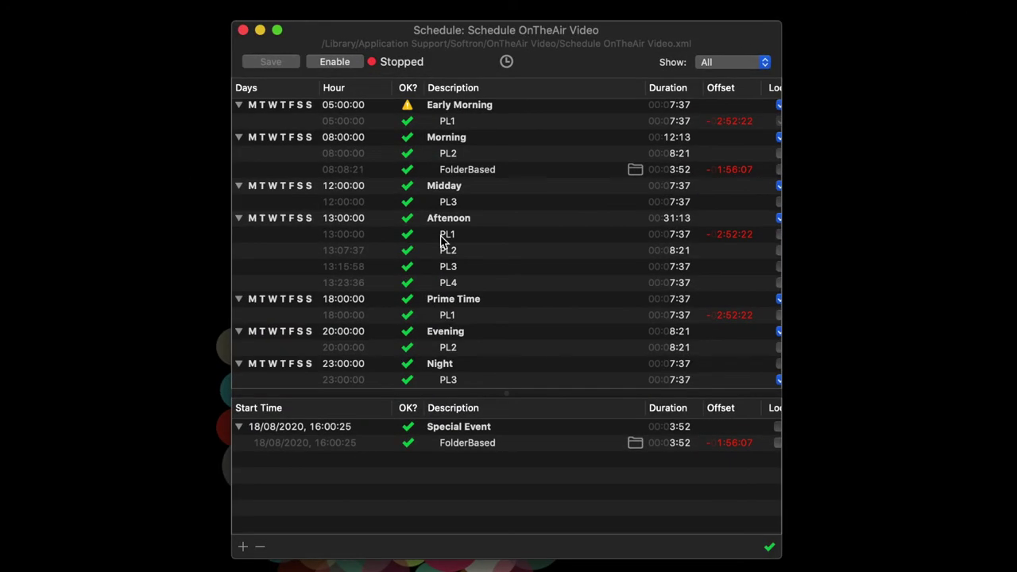
click(339, 124)
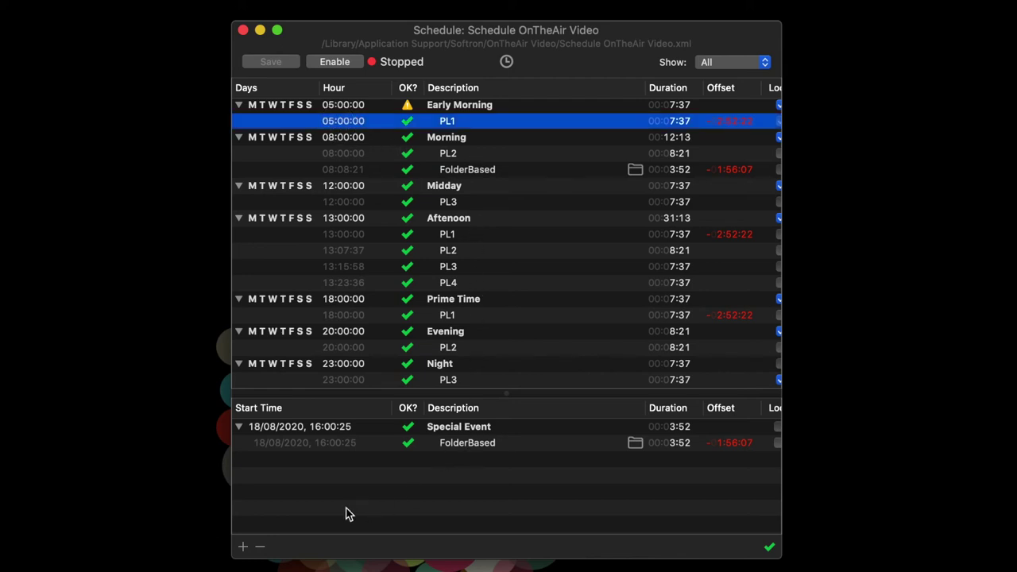
Begin a new repeating schedule event, then cancel without adding it
click(244, 548)
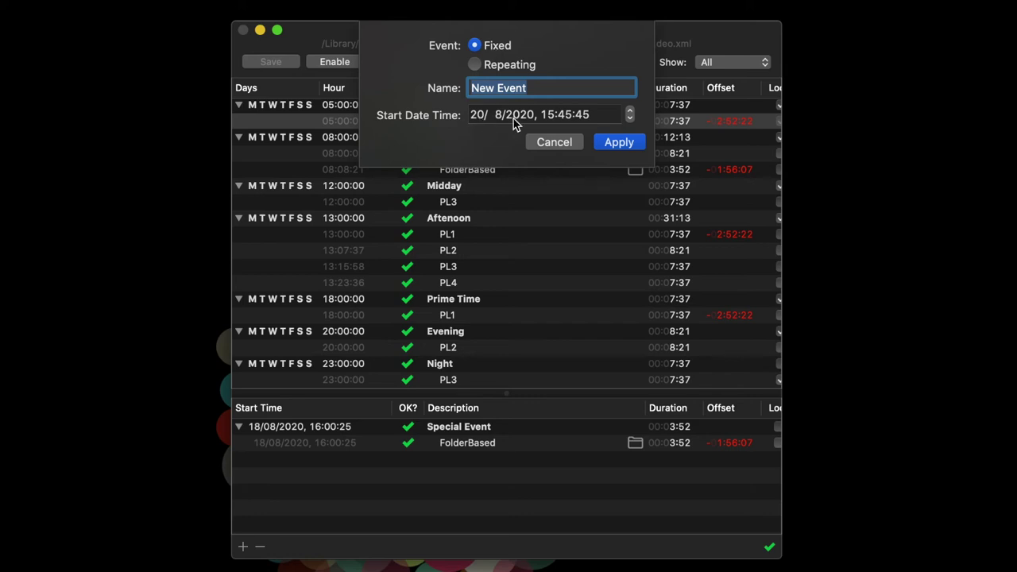
click(491, 65)
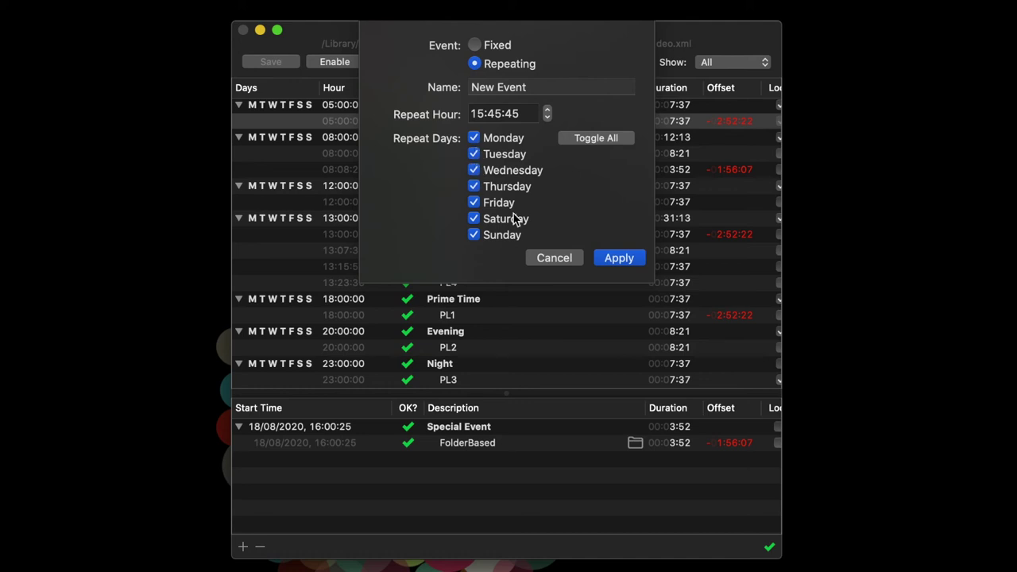
click(549, 259)
Drag playlists PL1–PL4.xpls from Finder onto the Morning event
click(357, 223)
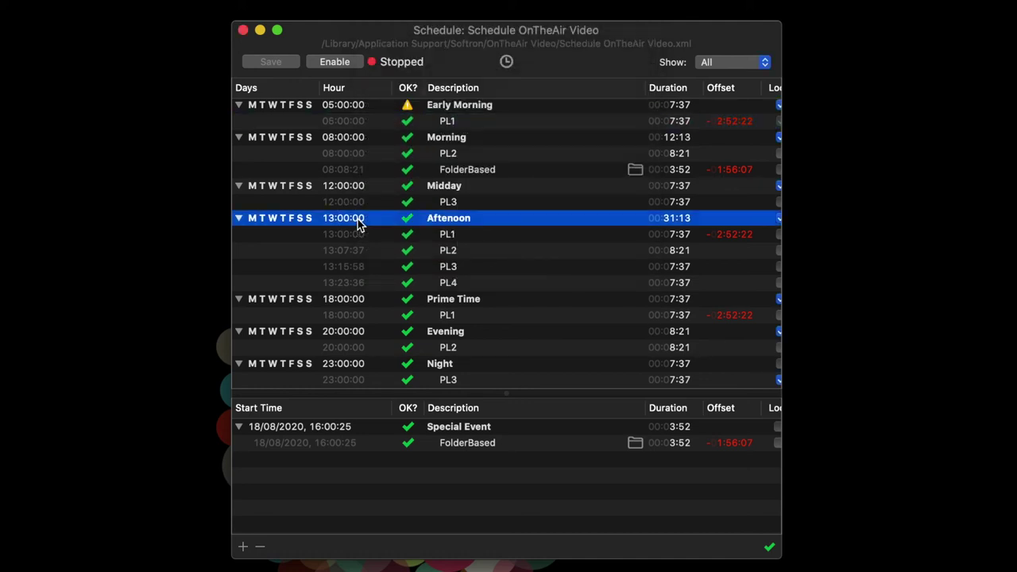
click(469, 139)
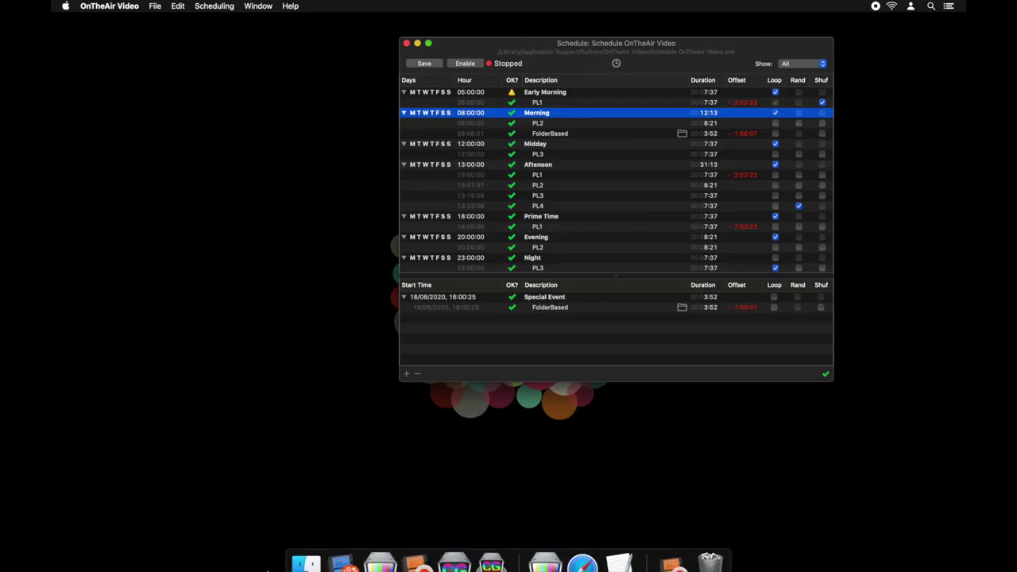
click(306, 564)
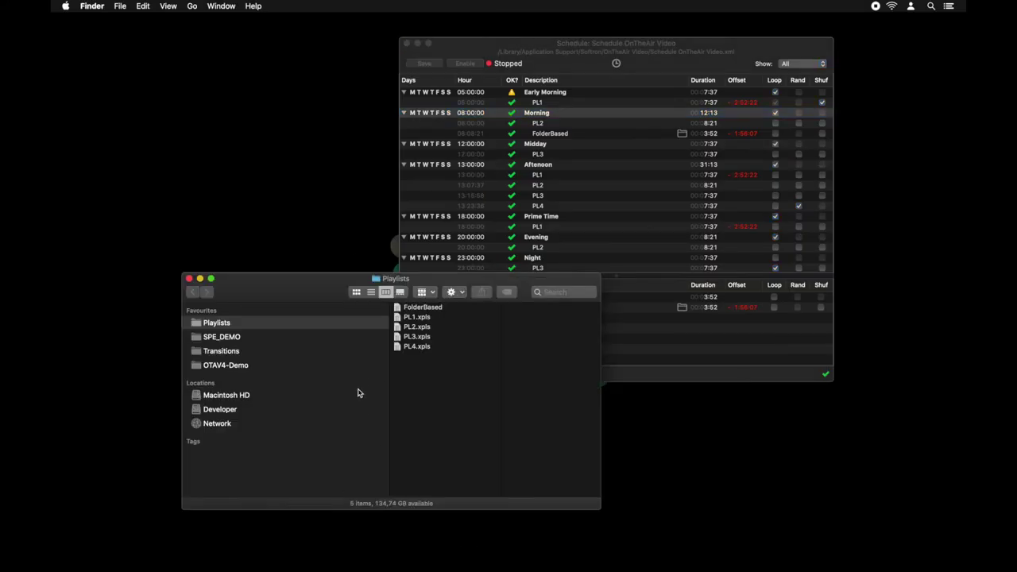
click(403, 350)
shift+click(410, 317)
drag(409, 317, 544, 122)
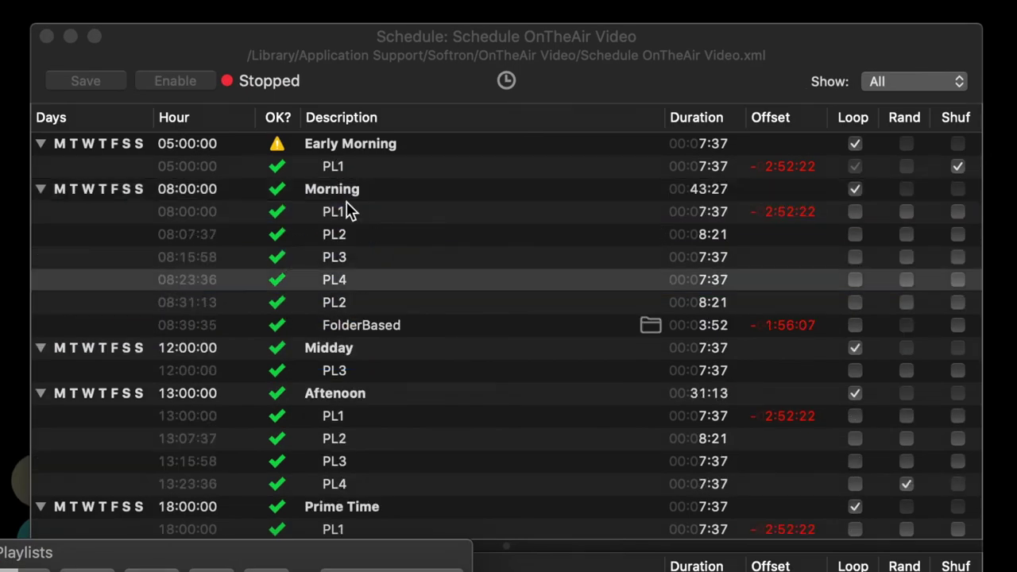
Enable the schedule so it starts running
click(239, 214)
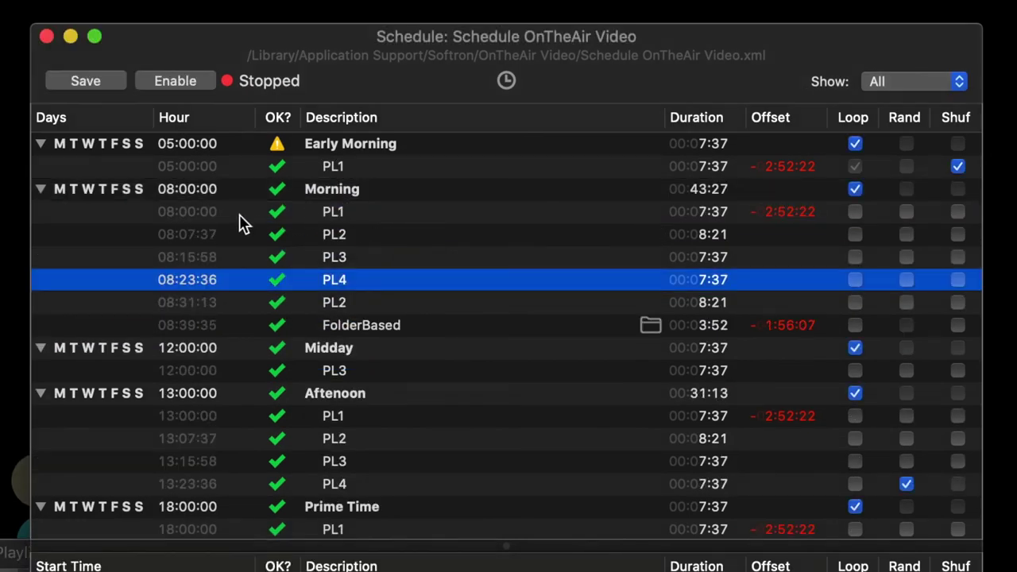
click(325, 213)
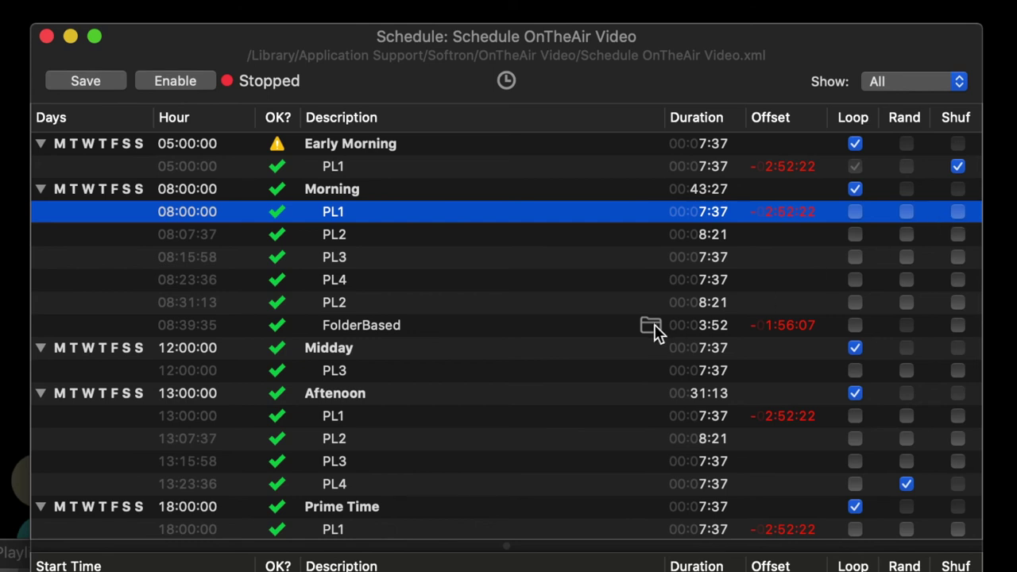
mouse_move(655, 332)
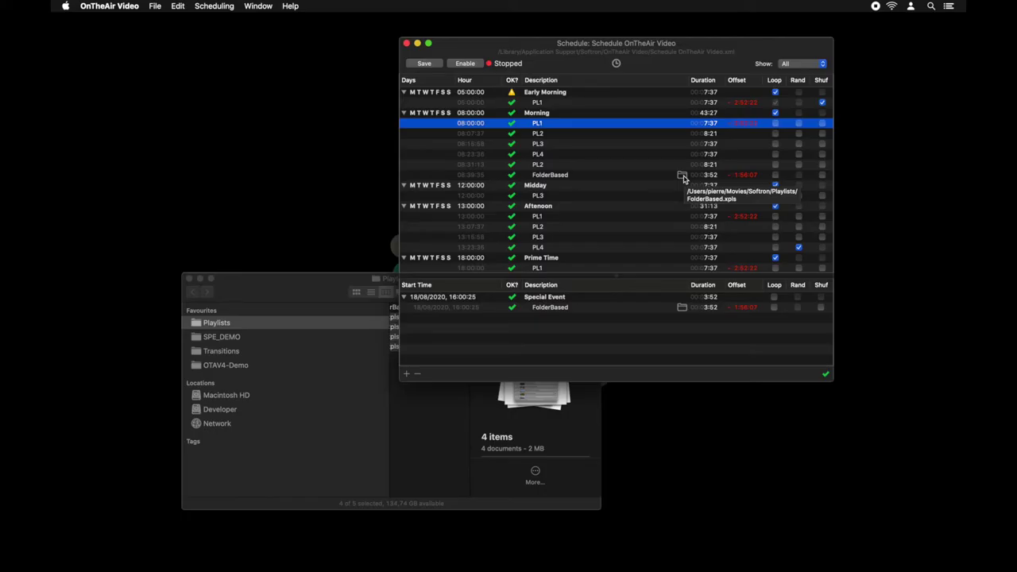
click(466, 64)
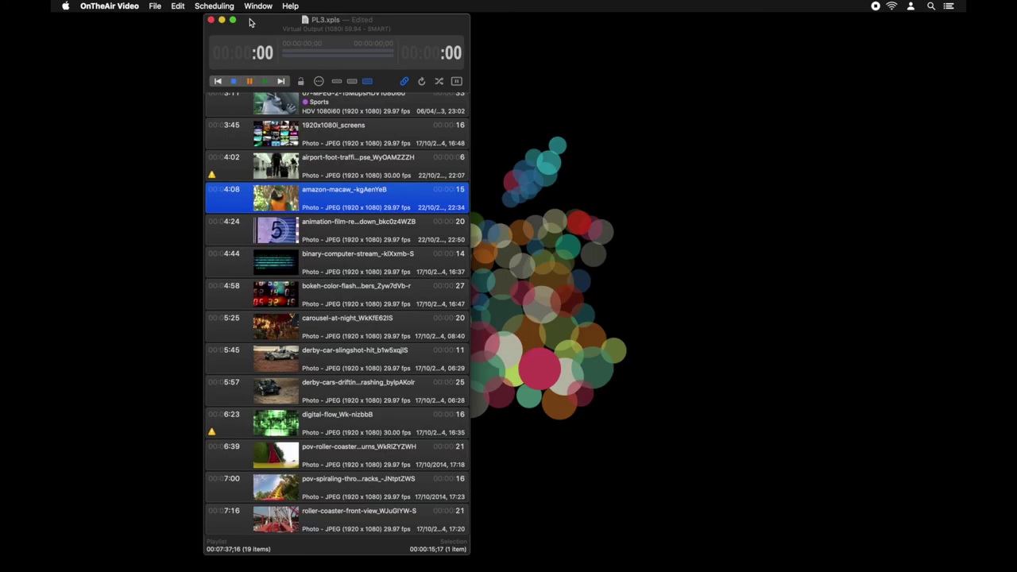
Add a CG_WIPE_OUT action at 4:10 in the amazon-macaw clip inspector, relative to Start
key(super+i)
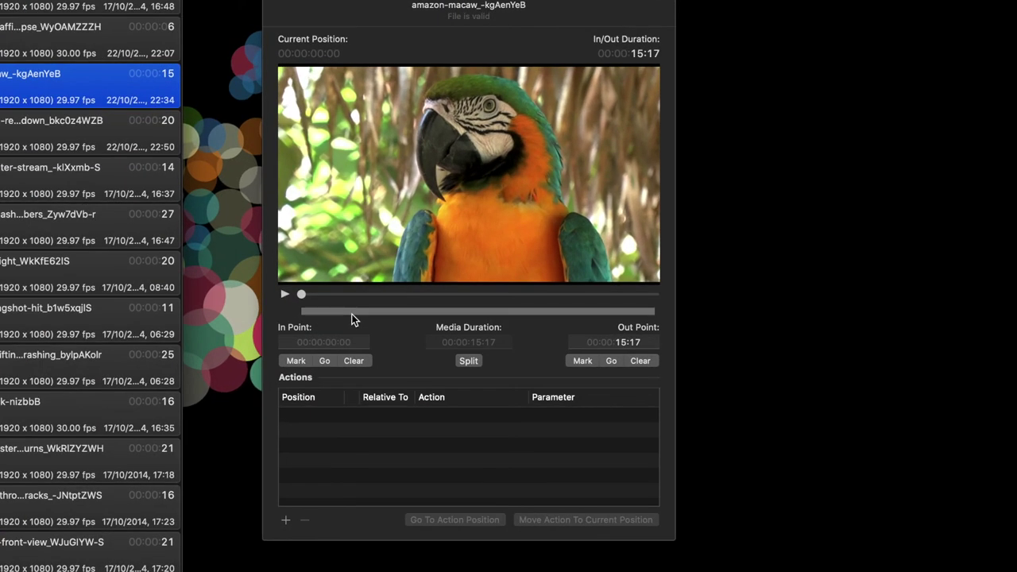
drag(342, 296, 399, 295)
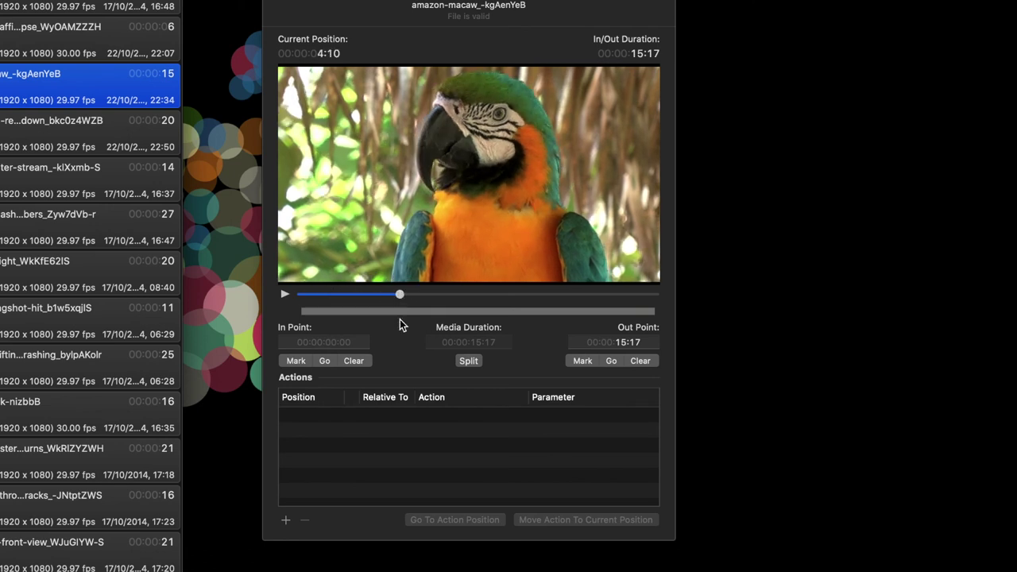
click(285, 520)
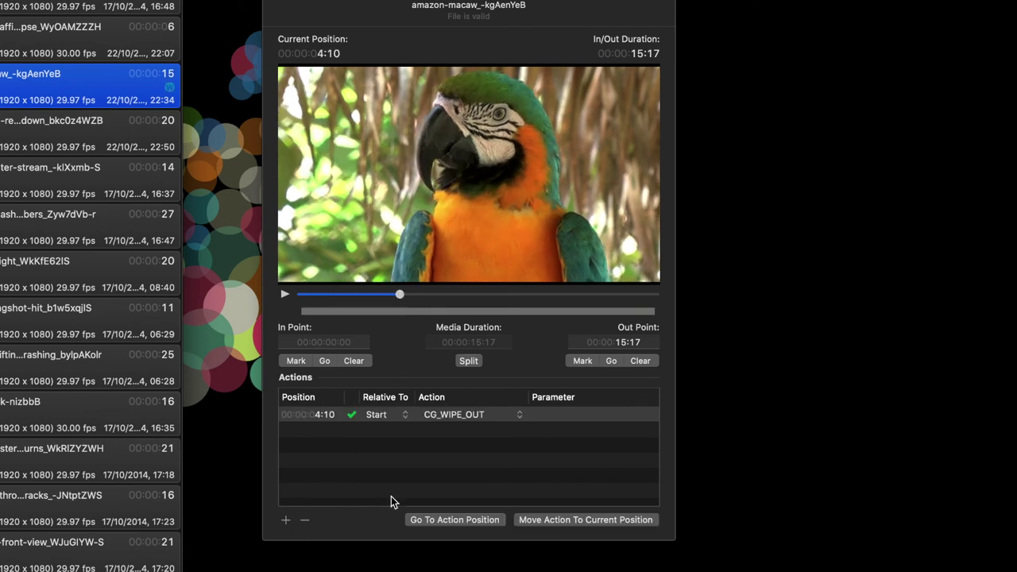
click(385, 415)
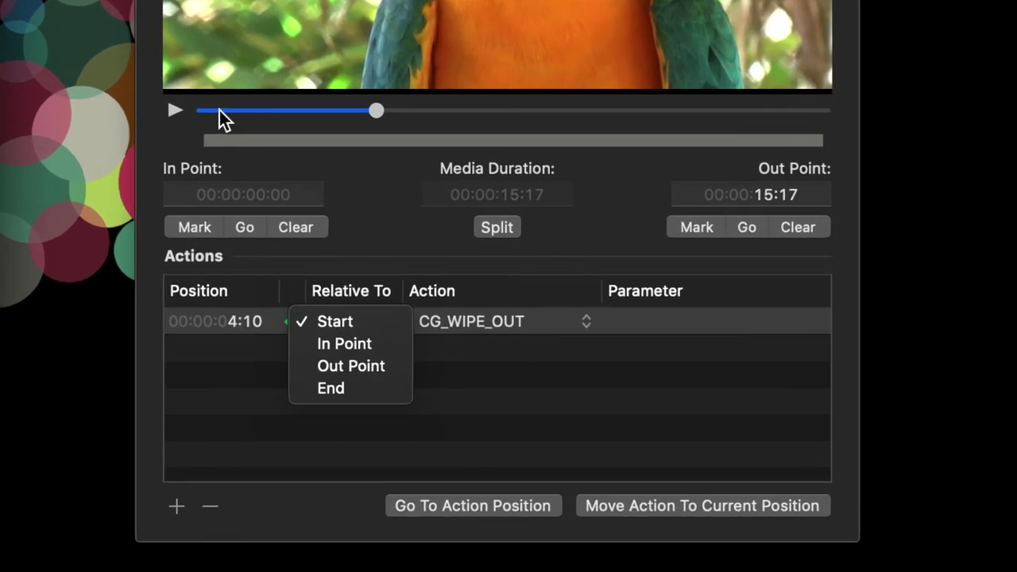